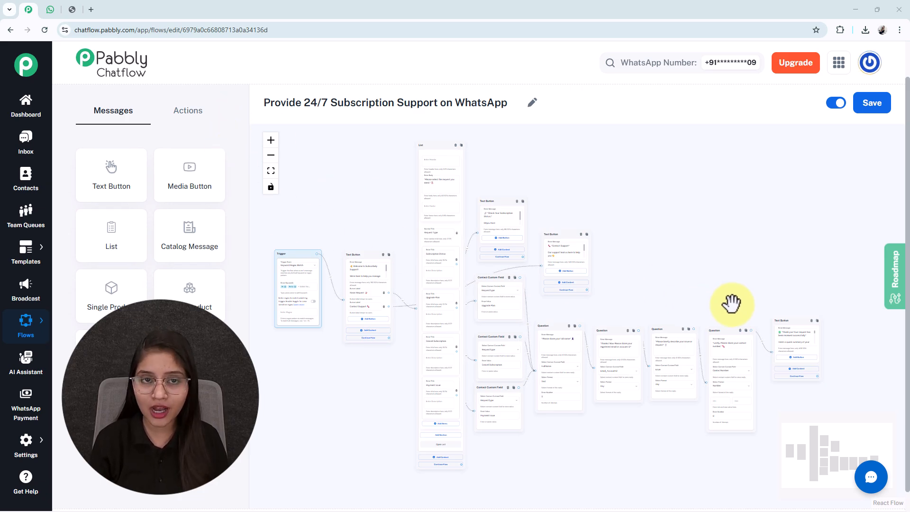
Switch to the WhatsApp Web chat with Any Business to test the flow
left_click(51, 9)
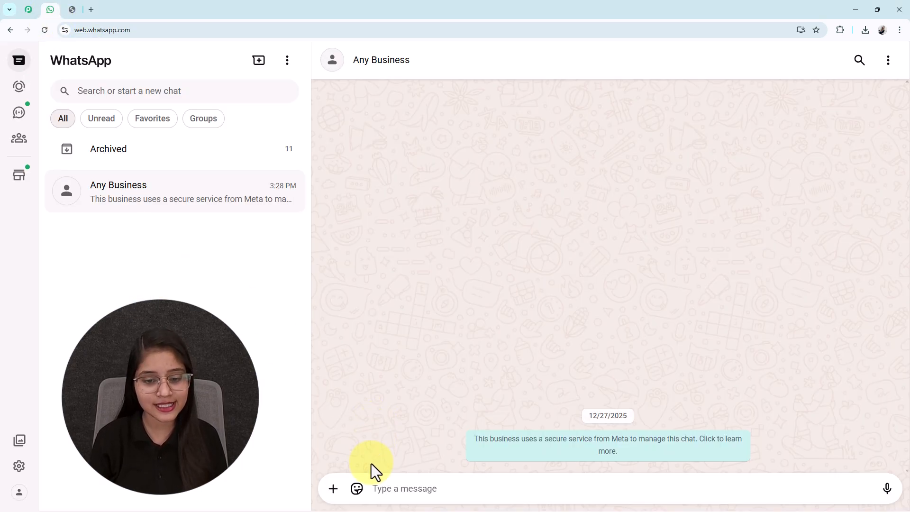
Send 'Hi', choose Raise Request, and pick Payment Issue from the request list
type("H")
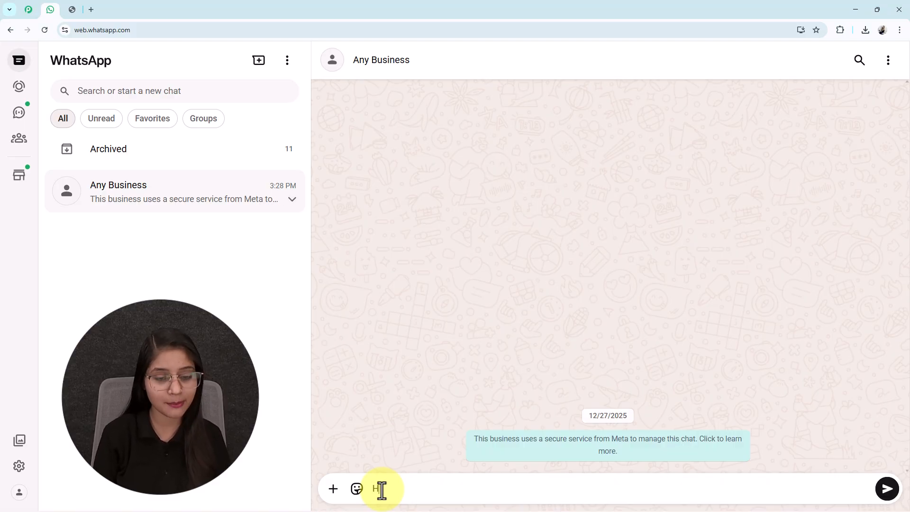
type("i")
key("Return")
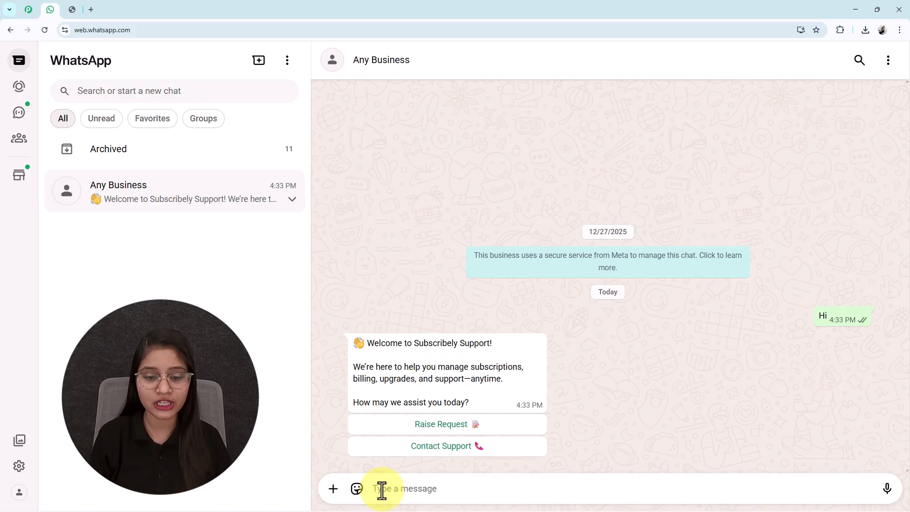
left_click(456, 431)
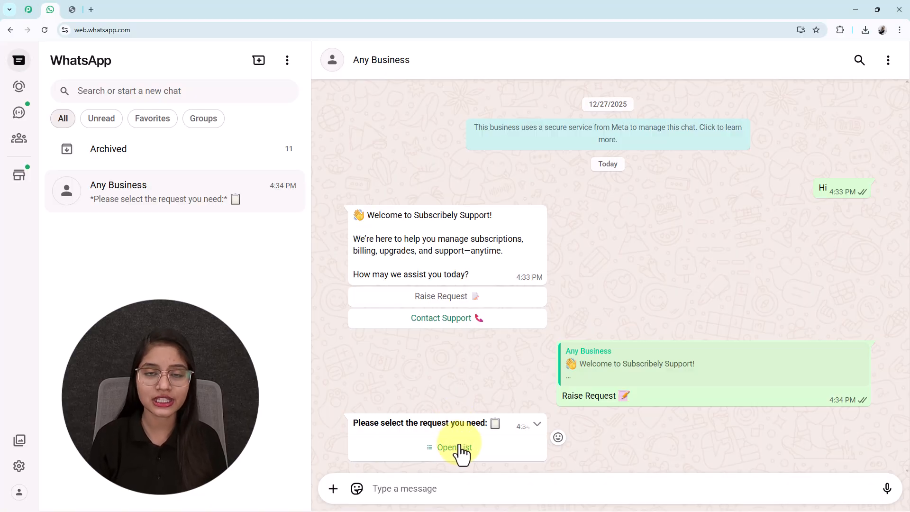
left_click(459, 447)
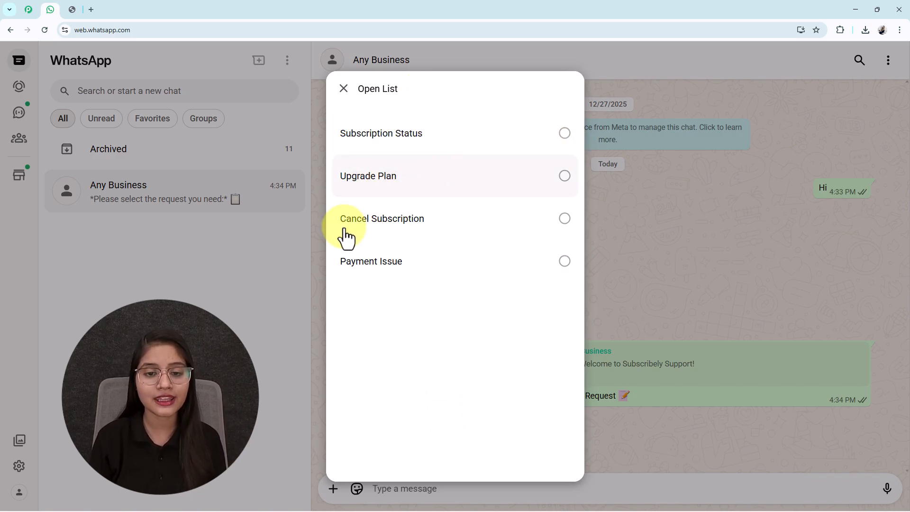
left_click(544, 277)
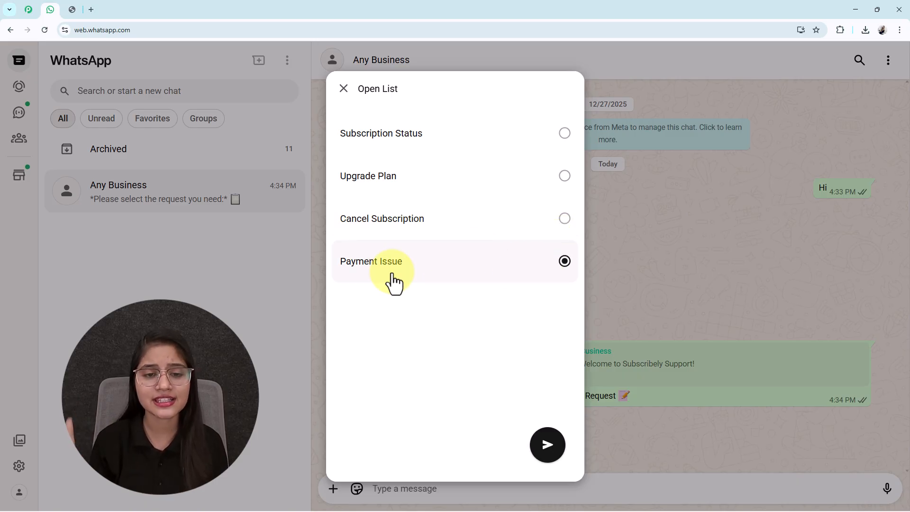
Send the Payment Issue choice and reply with the name 'Test User'
left_click(544, 453)
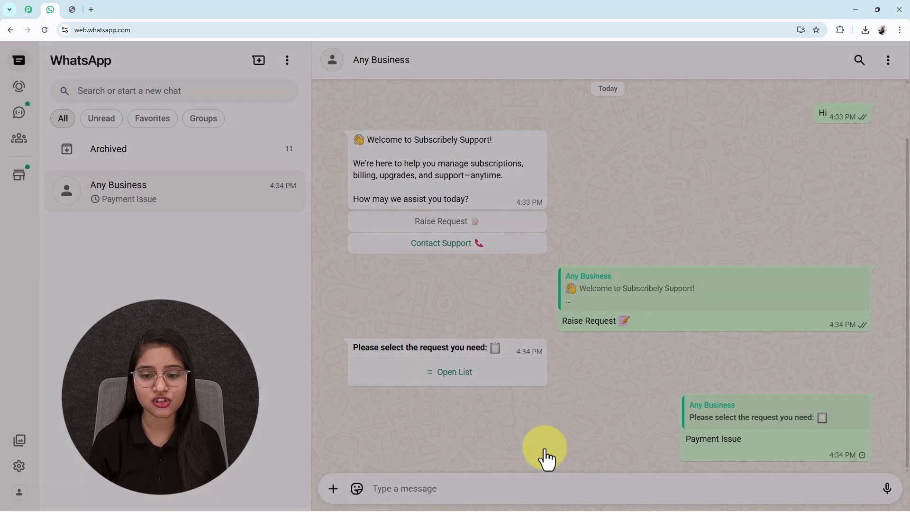
type("A")
key("BackSpace")
type("Test ")
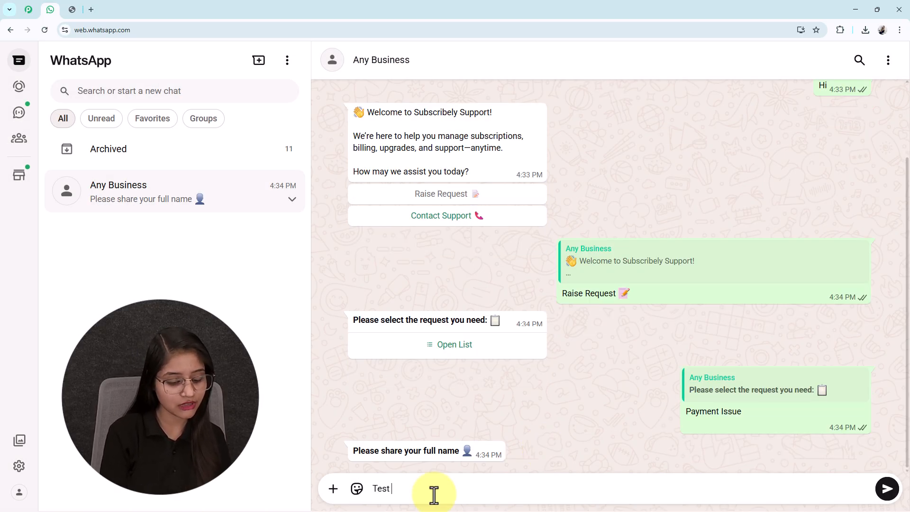
type("User")
key("Return")
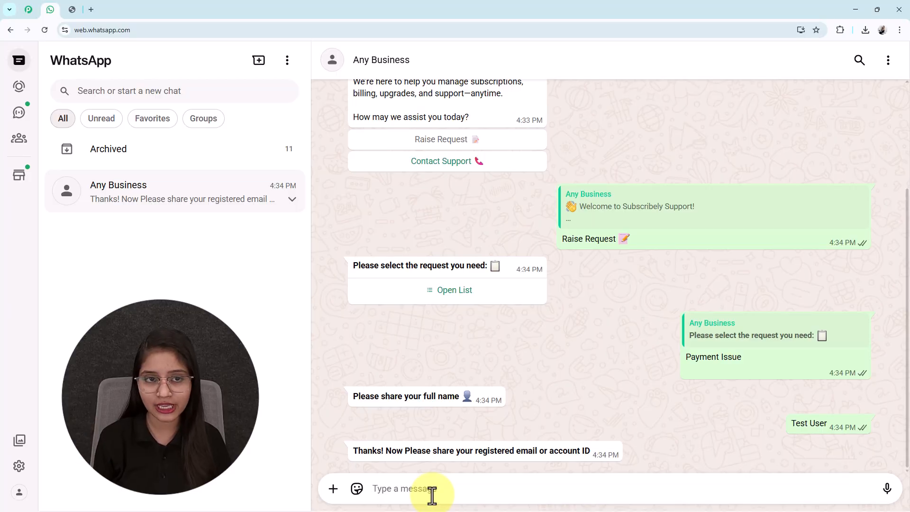
Reply with the email address, the pasted payment-issue description and a contact number
key("BackSpace")
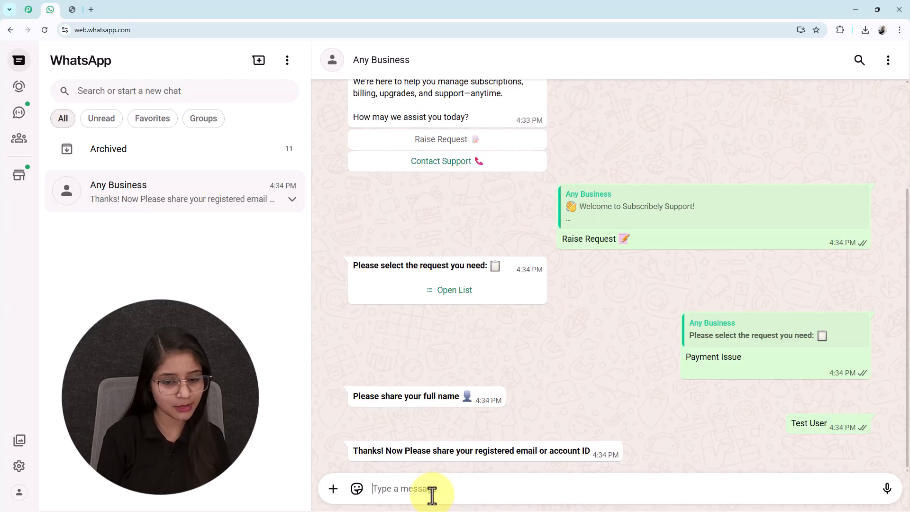
key("Return")
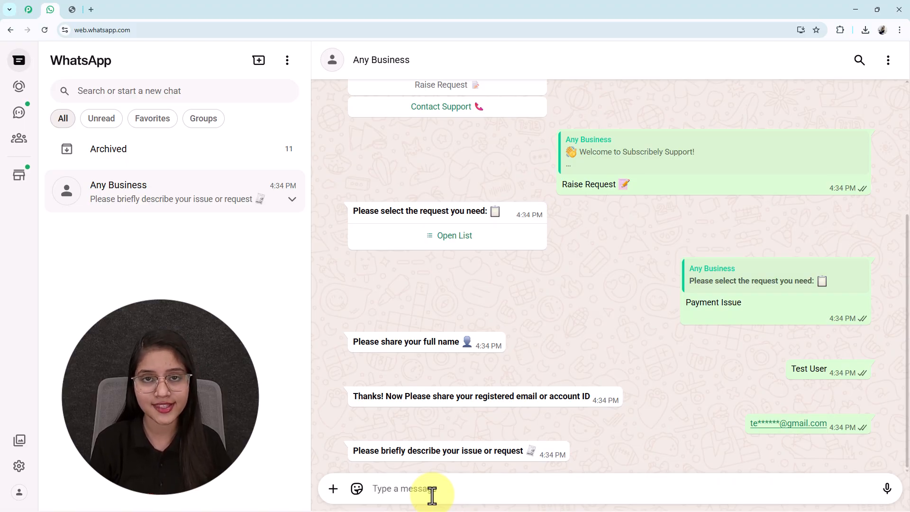
key("Return")
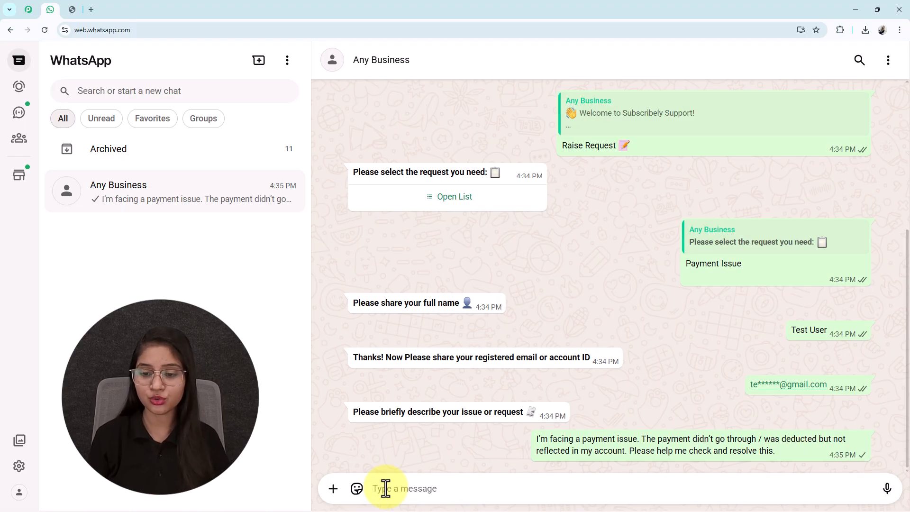
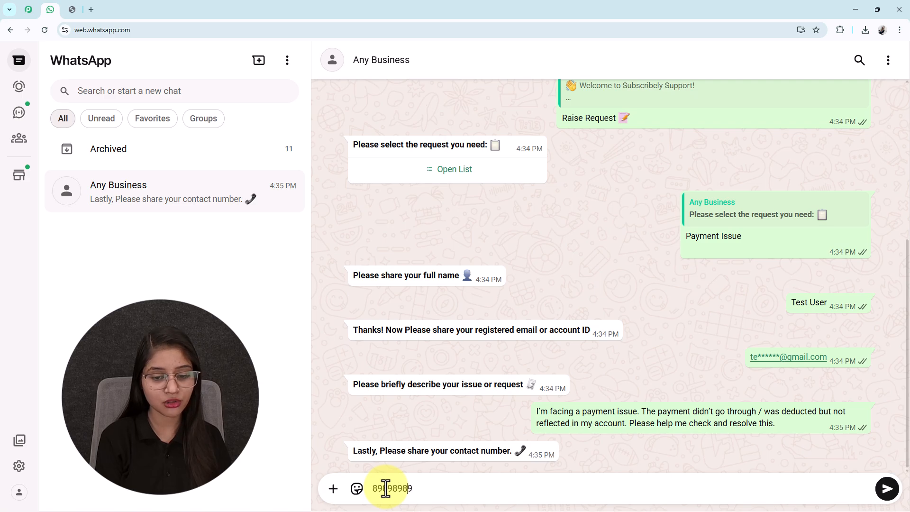
key("Return")
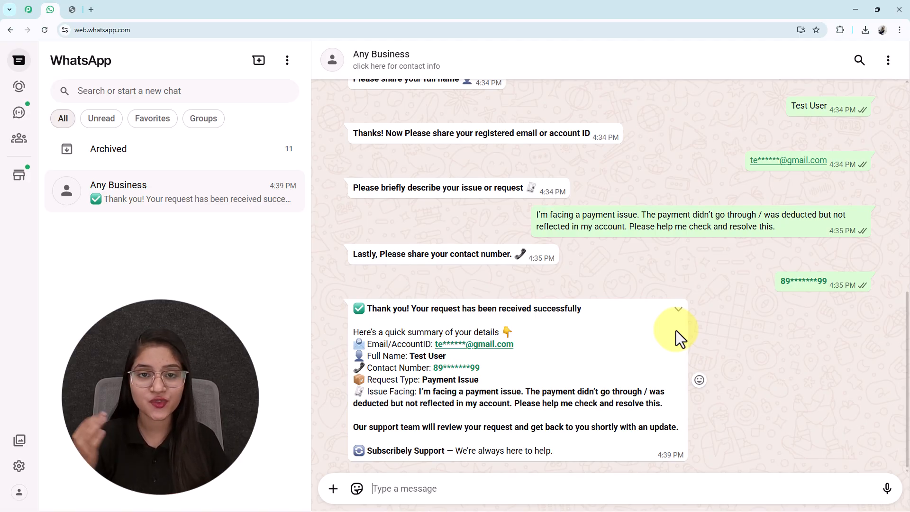
Compare the summary's name, issue description and request type against the sent replies
left_click_drag(447, 356, 408, 355)
left_click_drag(830, 106, 788, 108)
left_click_drag(479, 380, 421, 380)
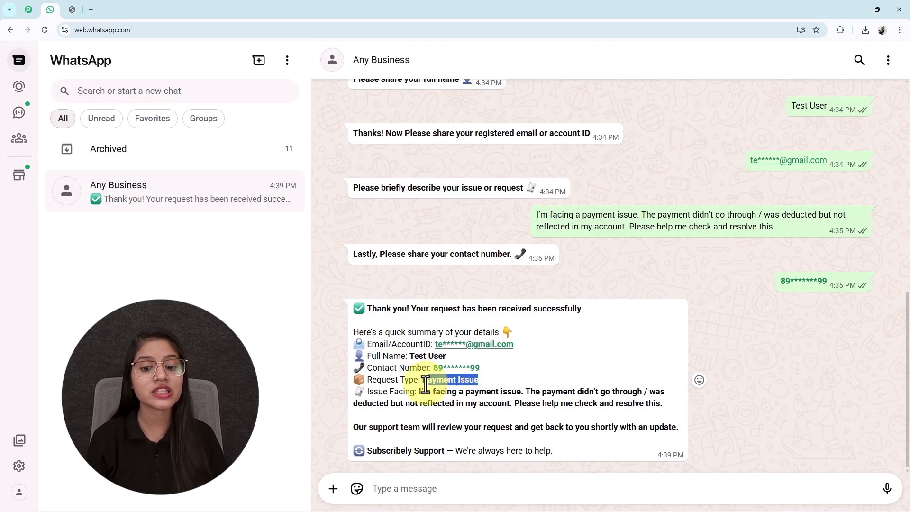
scroll(684, 286, "up", 3)
left_click_drag(742, 182, 669, 197)
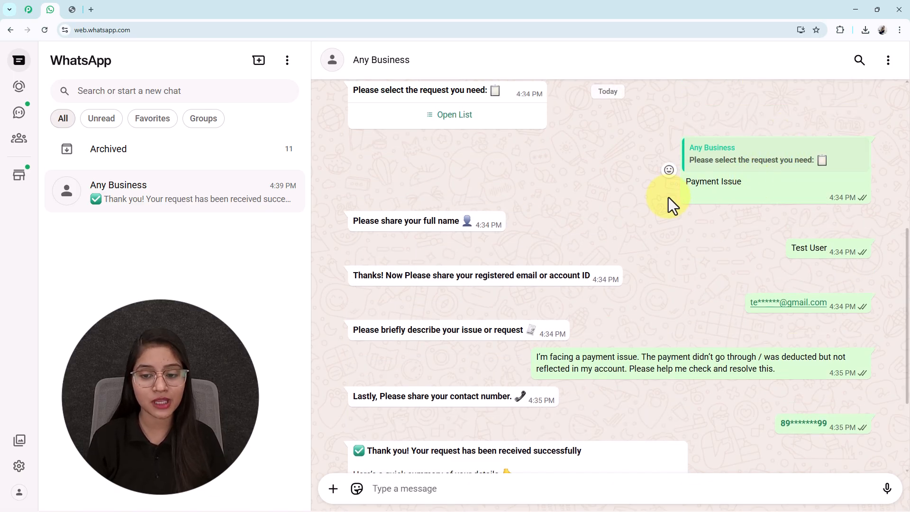
scroll(653, 206, "down", 3)
left_click_drag(771, 224, 576, 223)
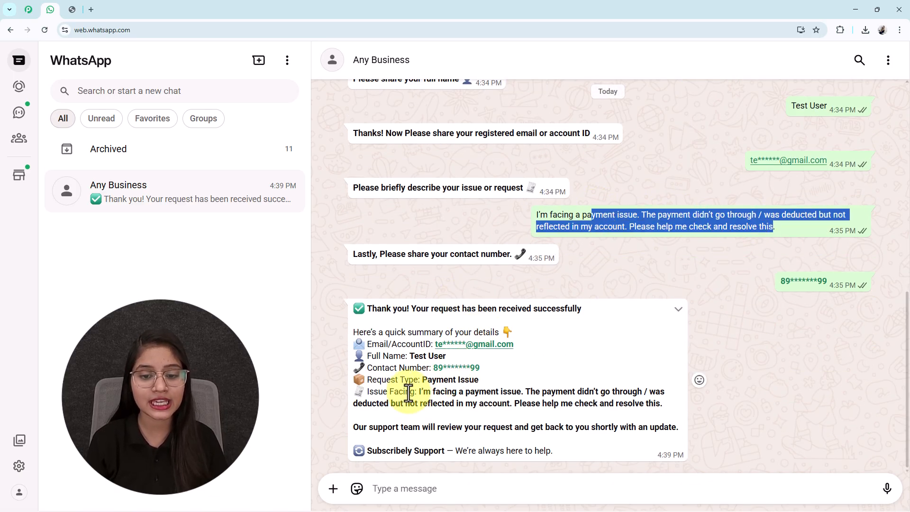
left_click_drag(499, 366, 429, 377)
left_click(440, 403)
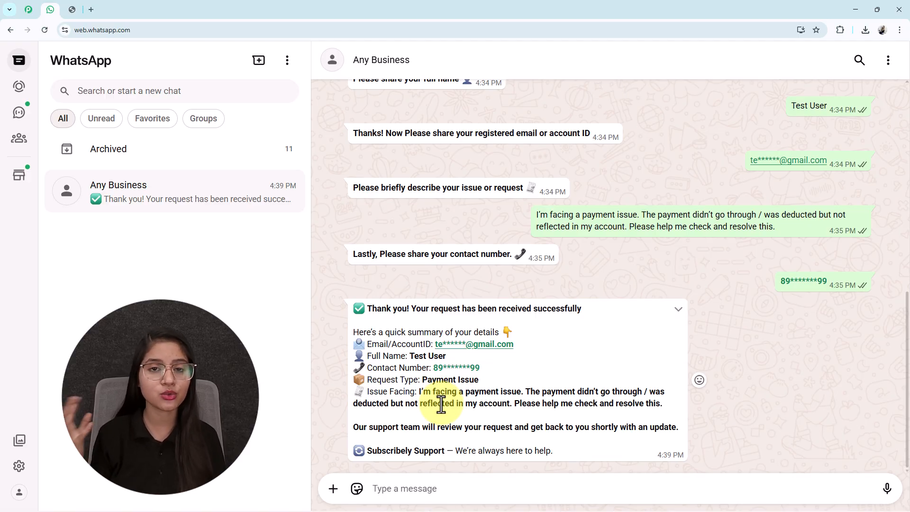
Pick Subscription Status from the request list and send it
scroll(539, 385, "up", 8)
scroll(463, 304, "down", 4)
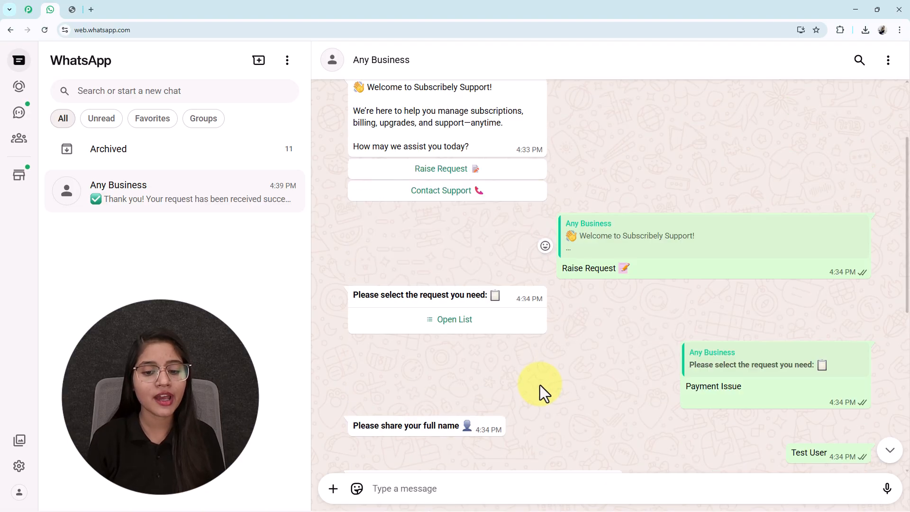
scroll(467, 311, "up", 2)
left_click(463, 296)
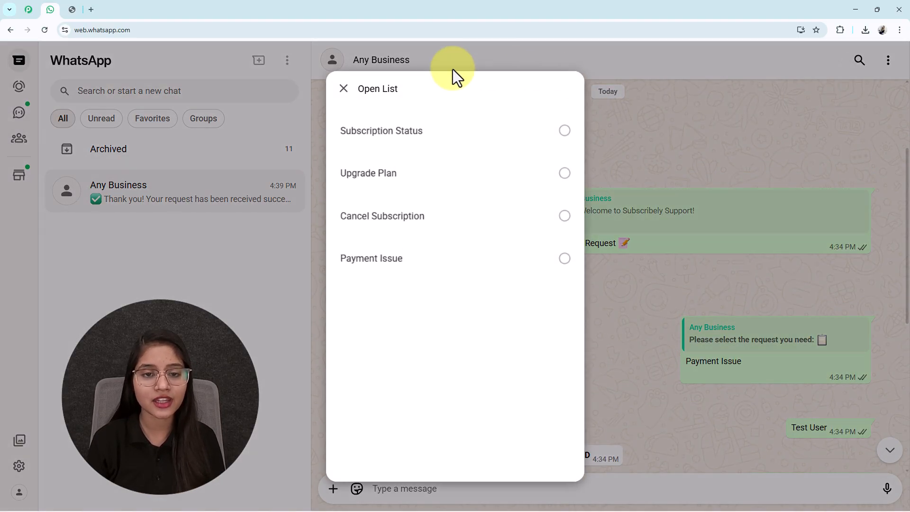
left_click(426, 134)
left_click(550, 445)
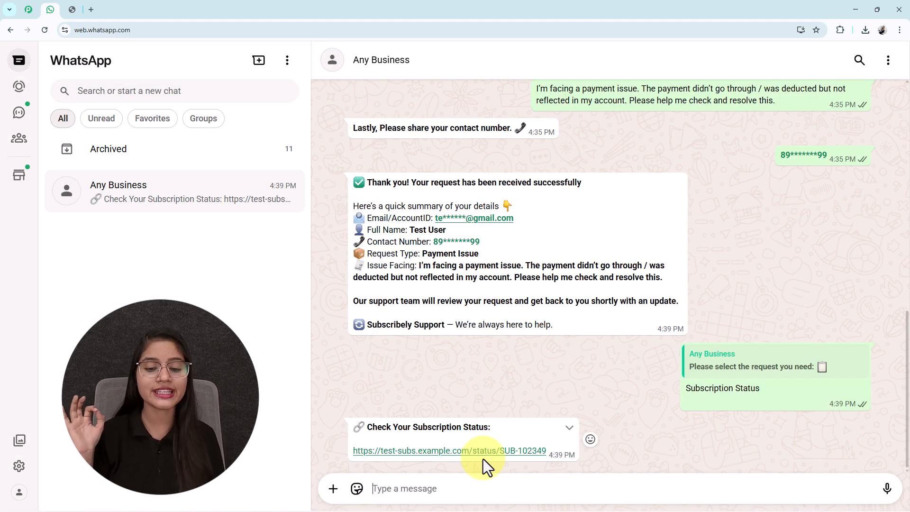
Request Contact Support, then open the Pabbly coupon-code image full-size
scroll(491, 468, "up", 15)
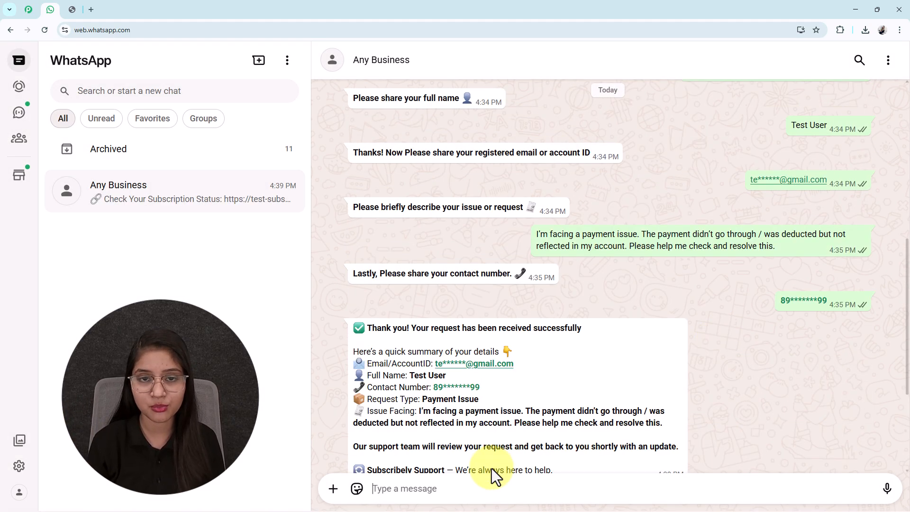
left_click(433, 289)
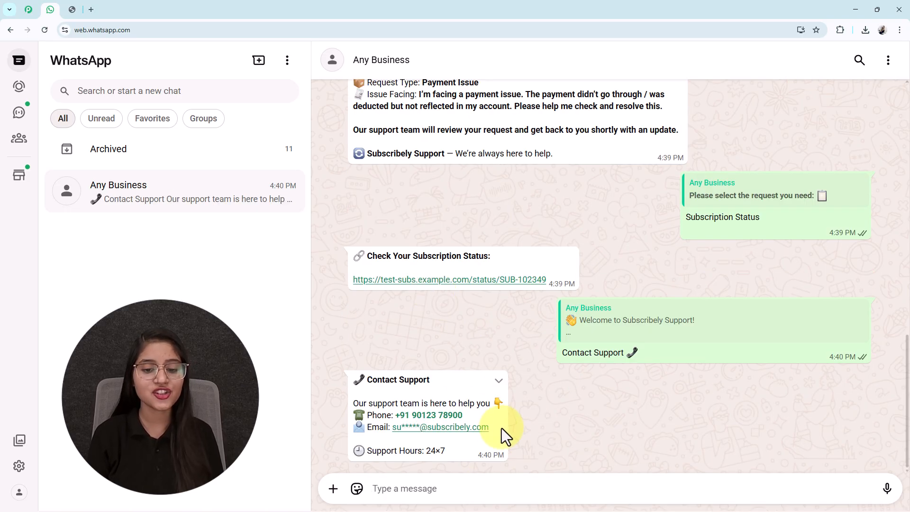
scroll(581, 438, "up", 10)
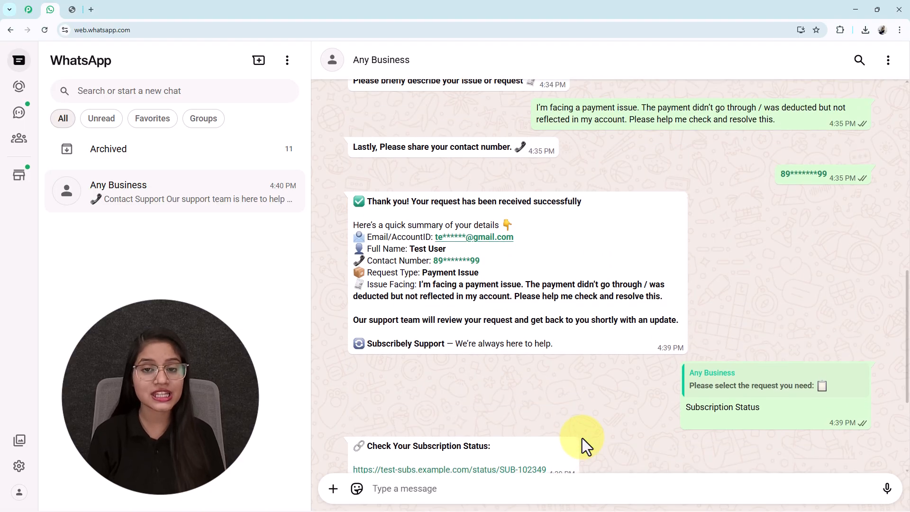
scroll(582, 438, "up", 6)
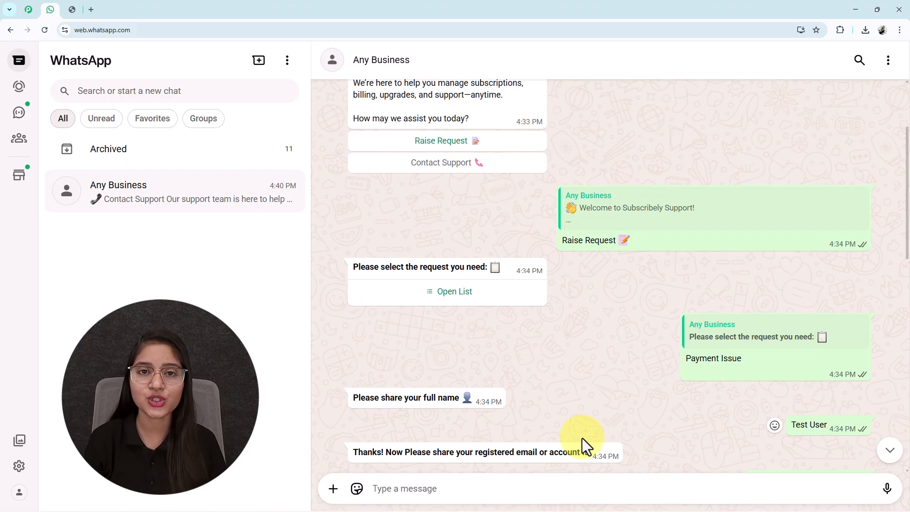
scroll(582, 438, "up", 2)
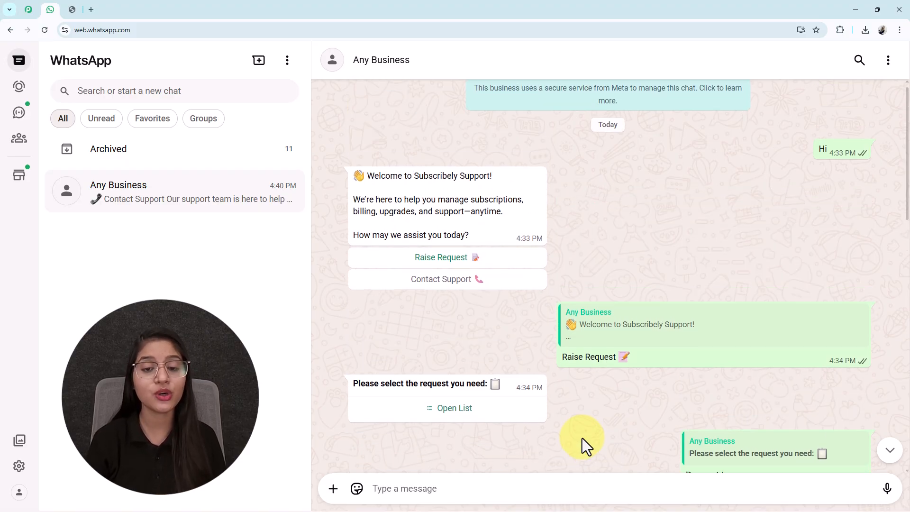
scroll(582, 438, "down", 6)
scroll(582, 438, "down", 5)
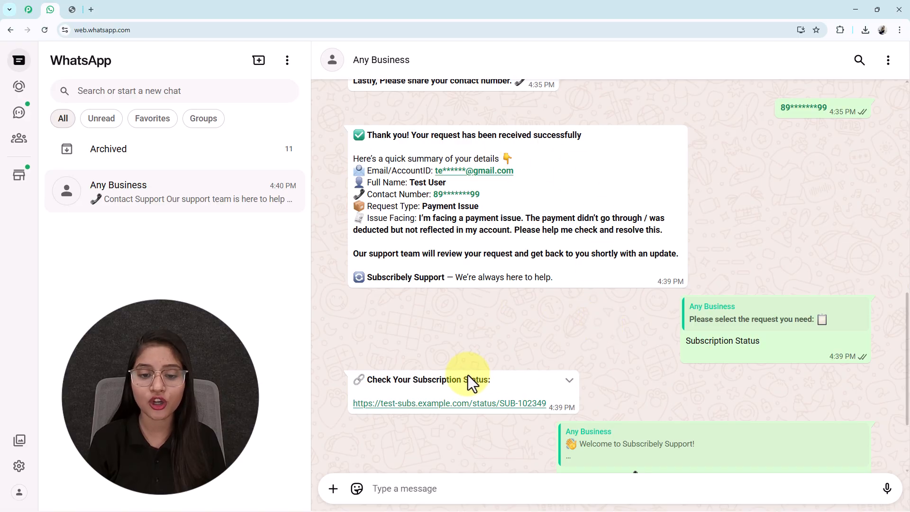
scroll(467, 384, "down", 2)
scroll(530, 404, "up", 5)
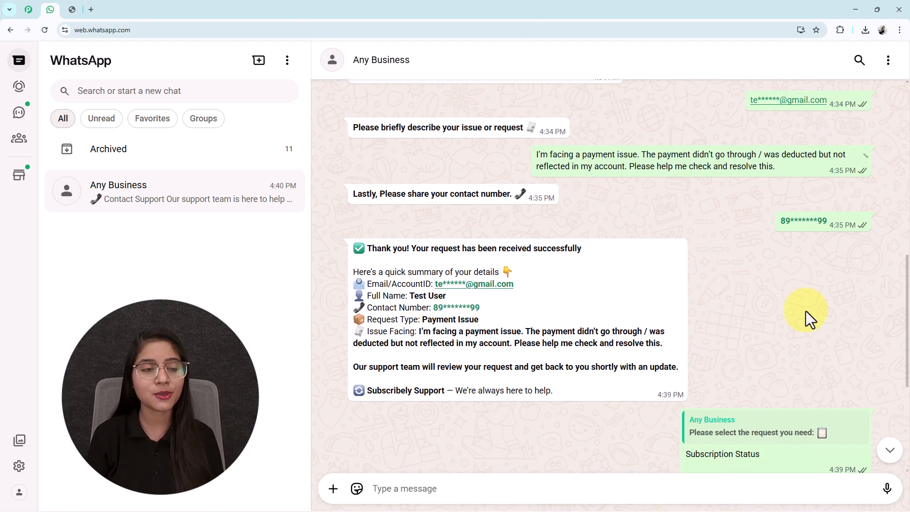
left_click(74, 16)
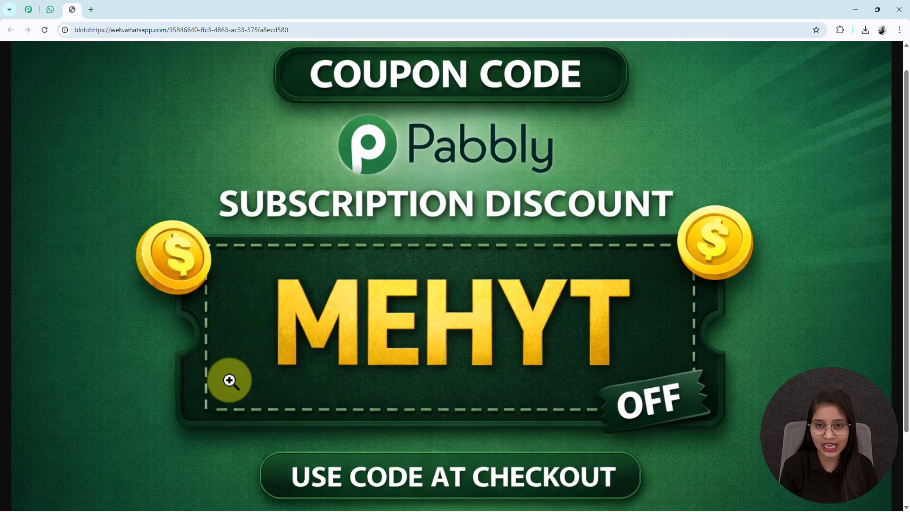
left_click(51, 13)
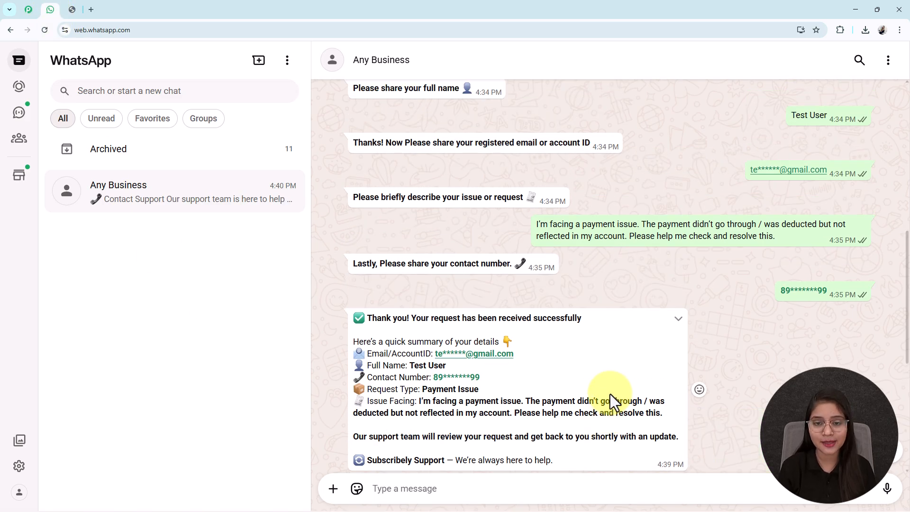
scroll(609, 393, "up", 5)
scroll(609, 394, "down", 2)
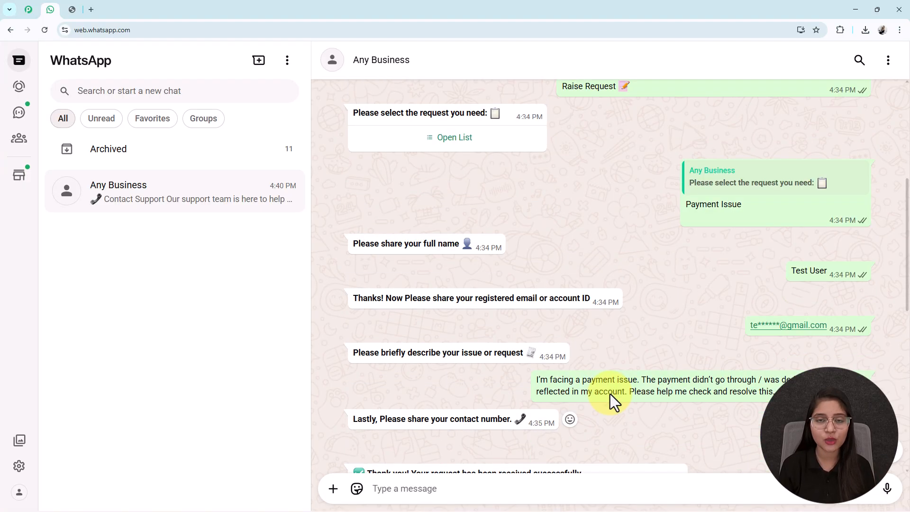
scroll(610, 394, "down", 10)
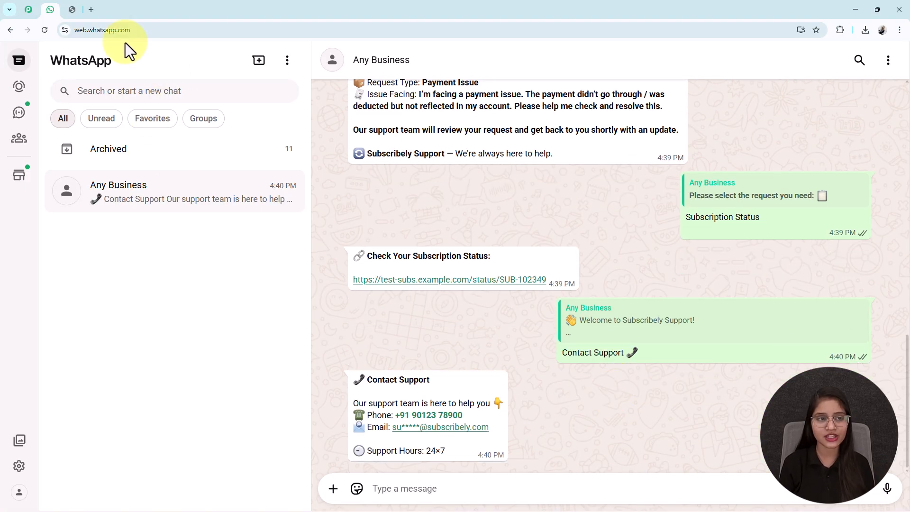
Open pabbly.com/chatflow in a new tab and browse the page
left_click(91, 9)
type("pab")
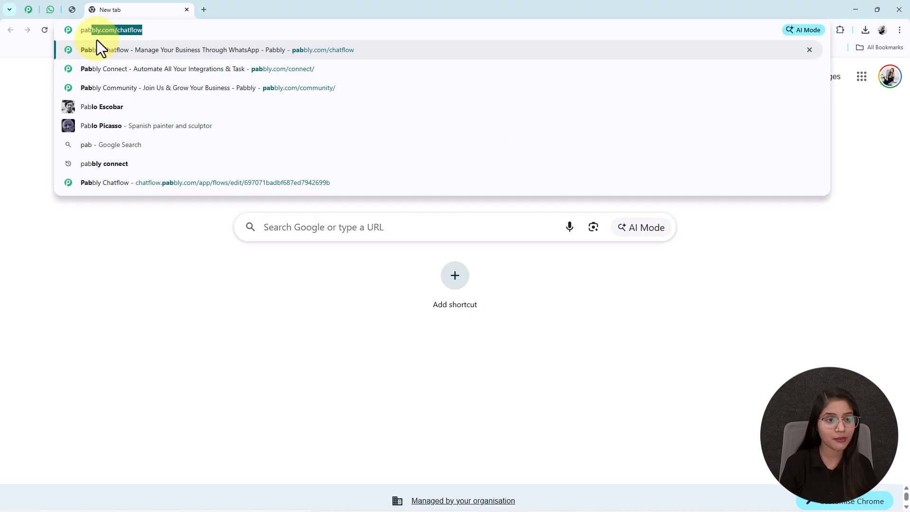
key("Return")
middle_click(261, 185)
scroll(165, 214, "down", 4)
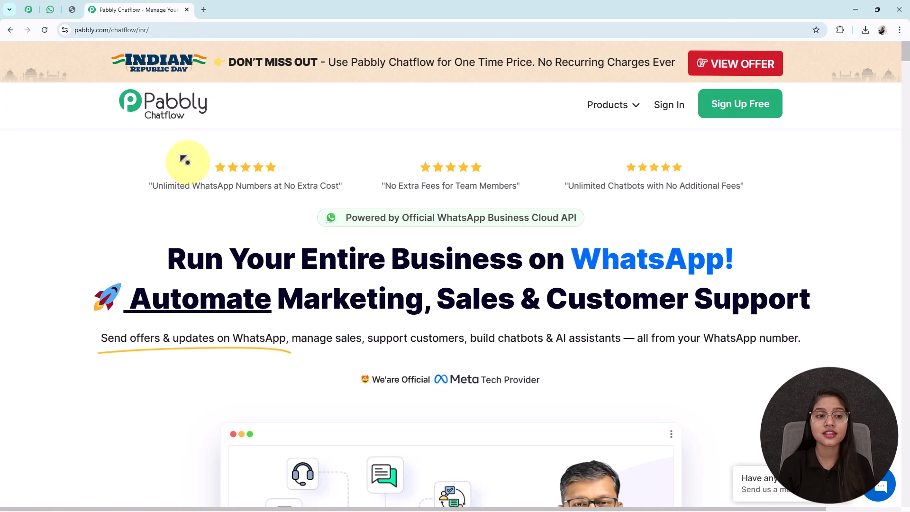
middle_click(188, 163)
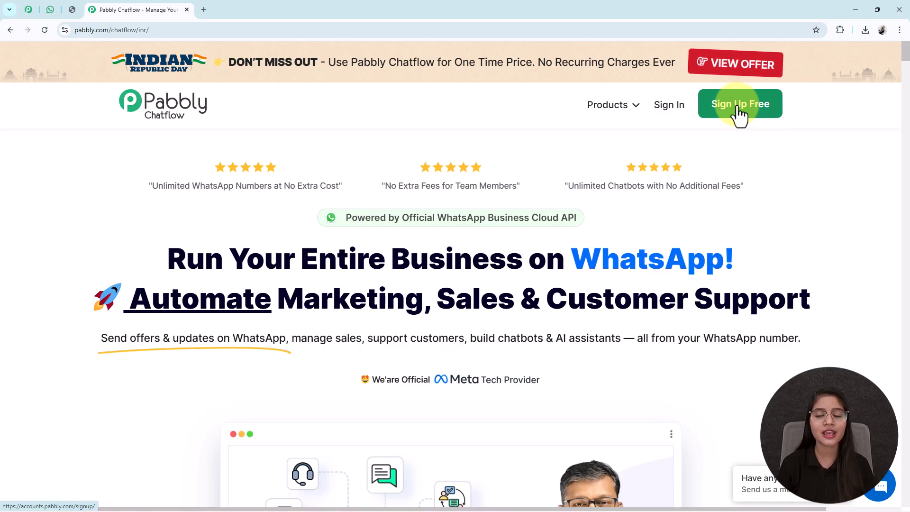
Sign in to reach the All Pabbly Apps dashboard
left_click(677, 110)
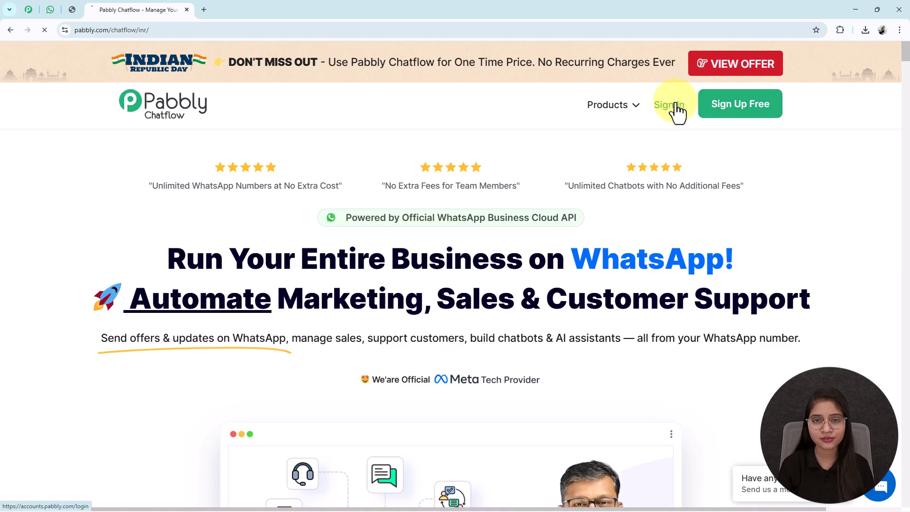
left_click_drag(217, 129, 24, 133)
left_click(59, 137)
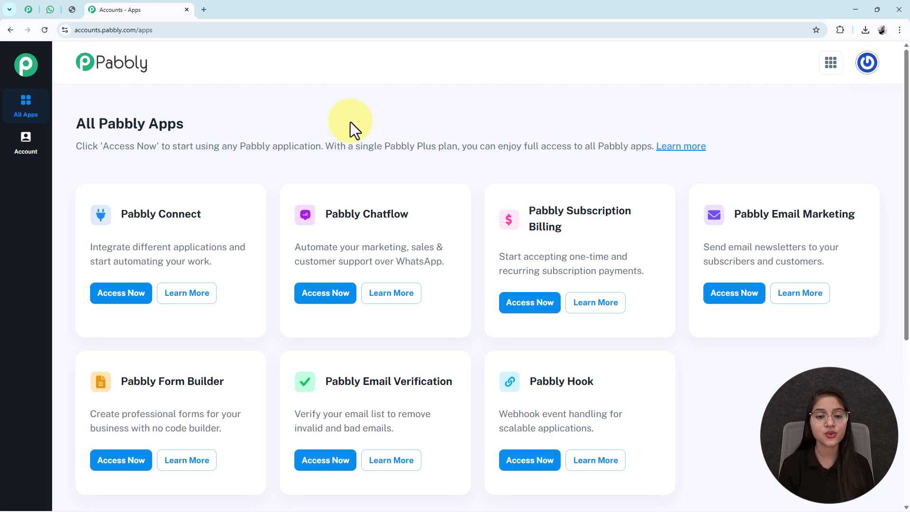
Launch Pabbly Chatflow and go to its Flows list
left_click_drag(408, 214, 294, 217)
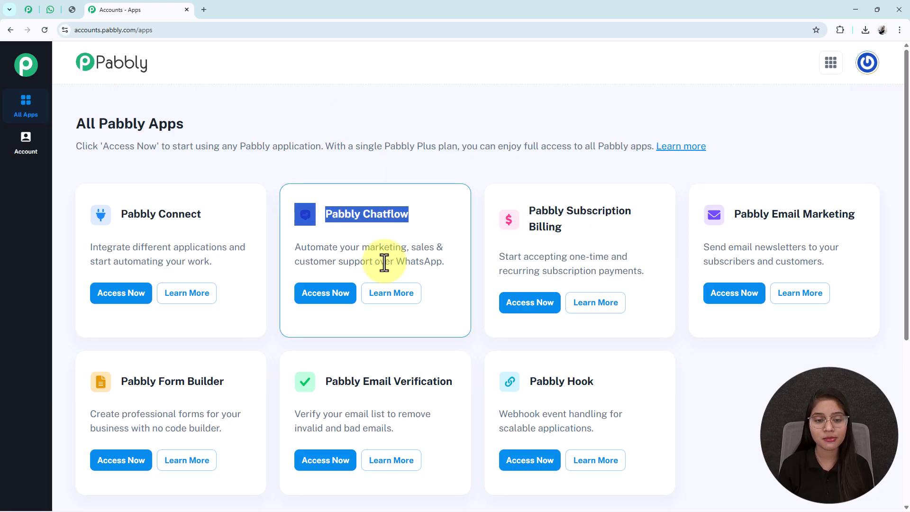
left_click(324, 308)
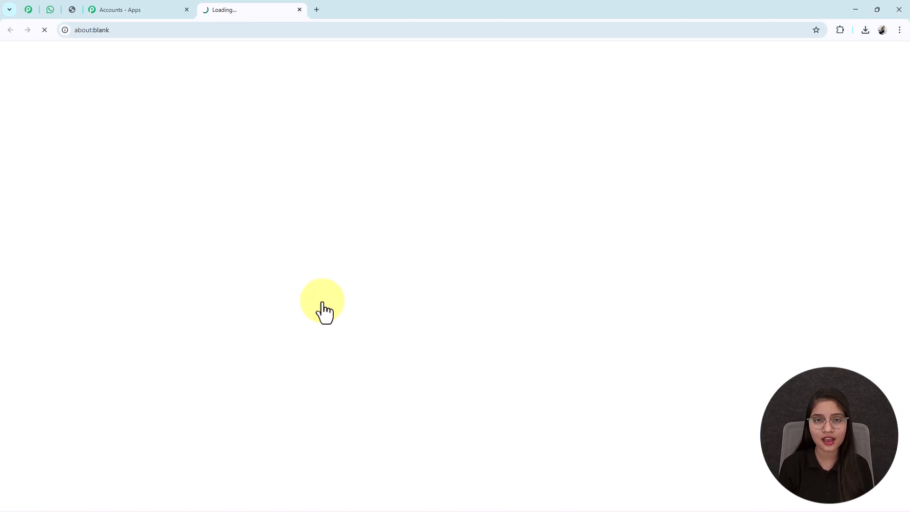
scroll(324, 310, "down", 3)
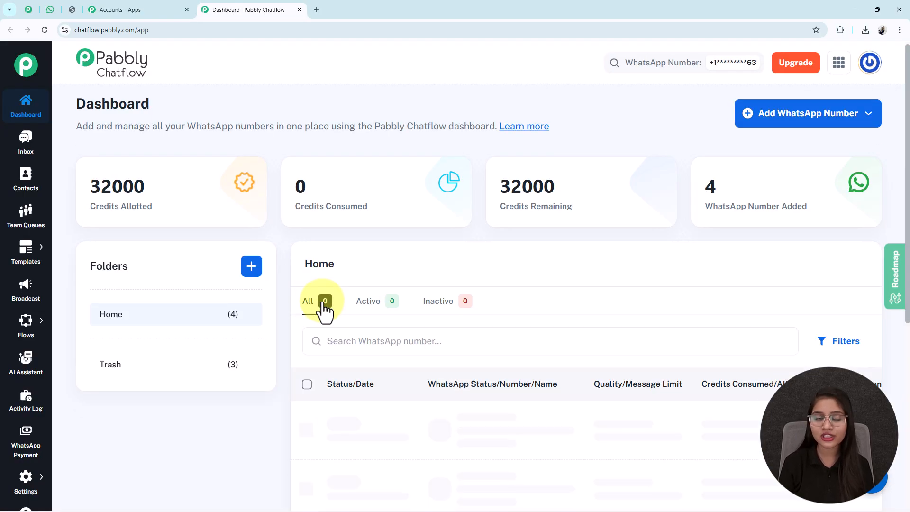
scroll(324, 310, "up", 3)
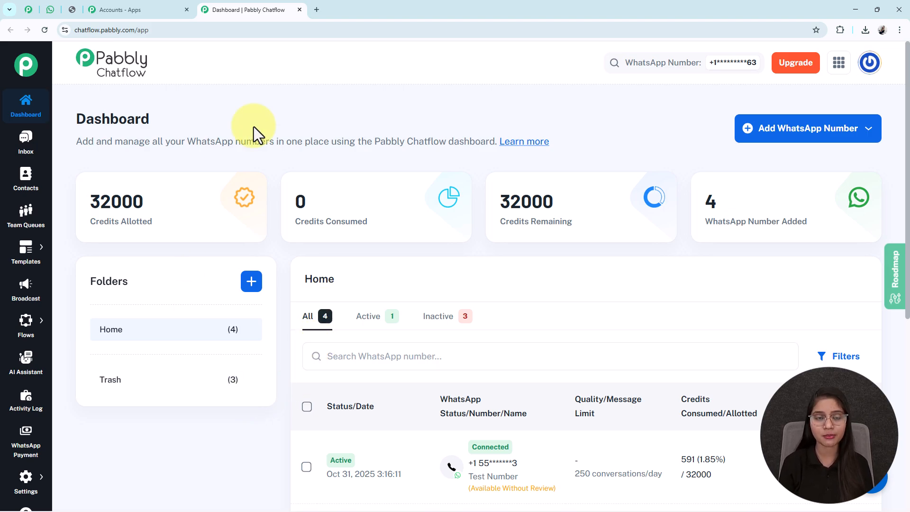
mouse_move(75, 325)
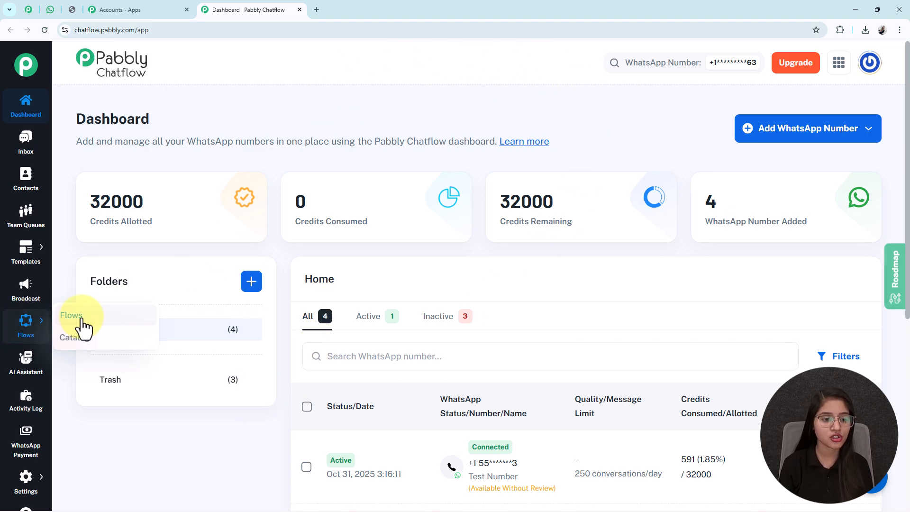
left_click(71, 315)
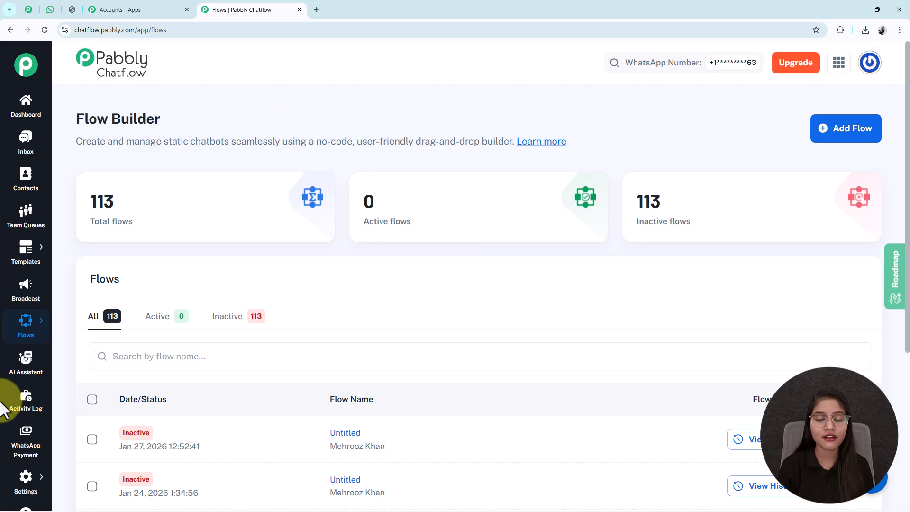
Create a new Untitled flow, move its trigger node up, and begin renaming it
left_click(847, 129)
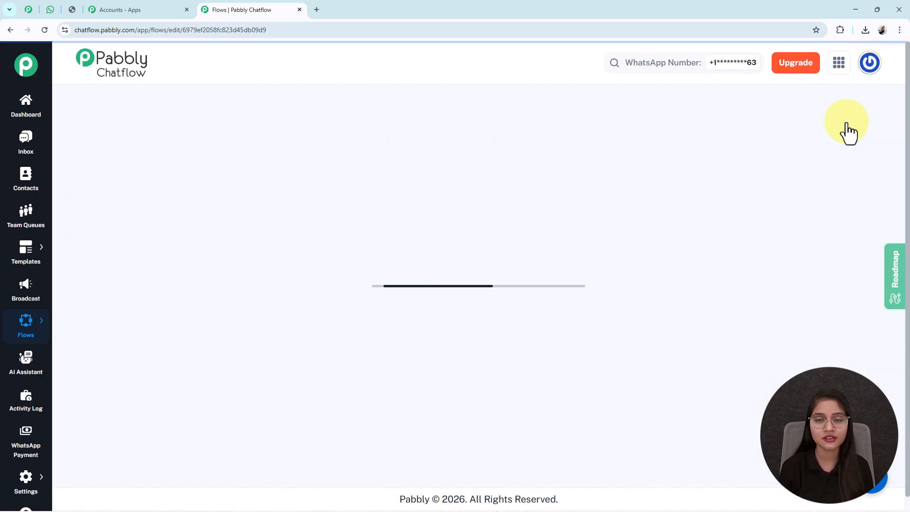
left_click_drag(349, 194, 345, 157)
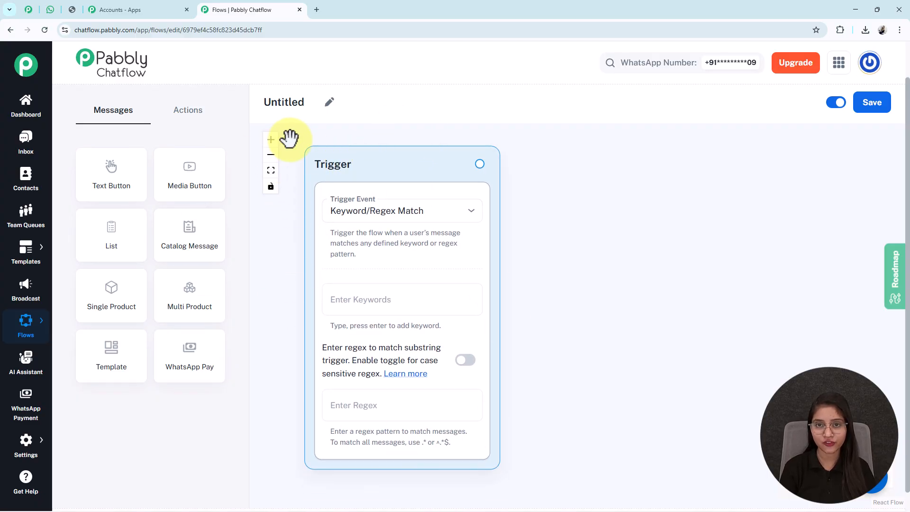
left_click(337, 104)
Replace the 'Untitled' name with 'Provide 24/7 Subscription Support on WhatsApp' and save
left_click_drag(324, 103, 275, 104)
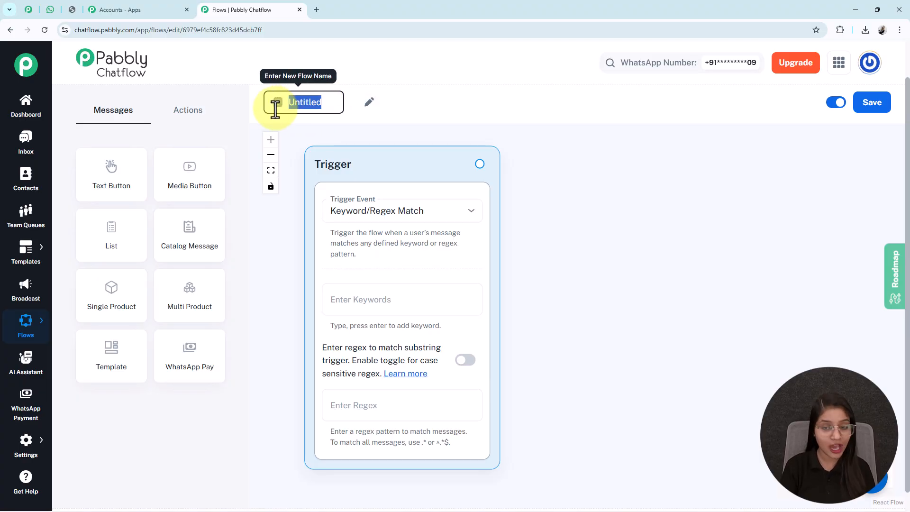
type("Provide 24/7 Subscription Support on WhatsApp")
left_click(646, 212)
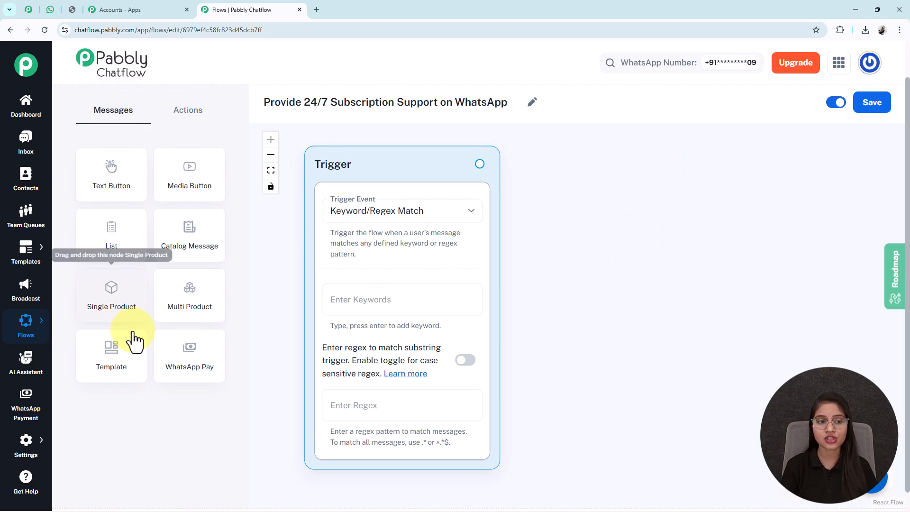
left_click(172, 122)
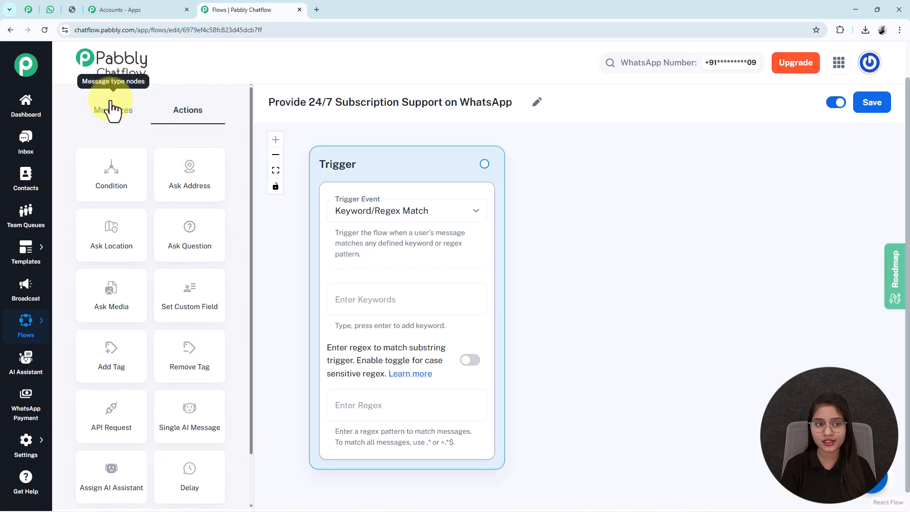
left_click(118, 124)
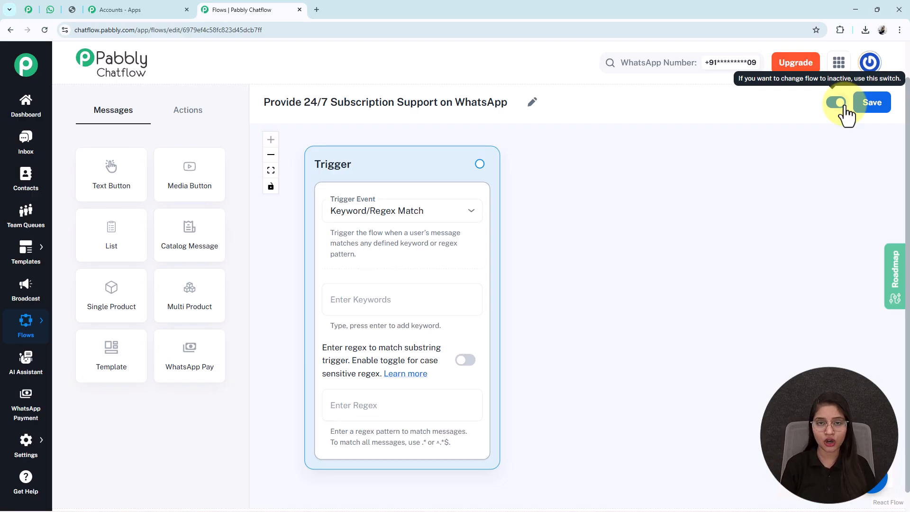
left_click(872, 112)
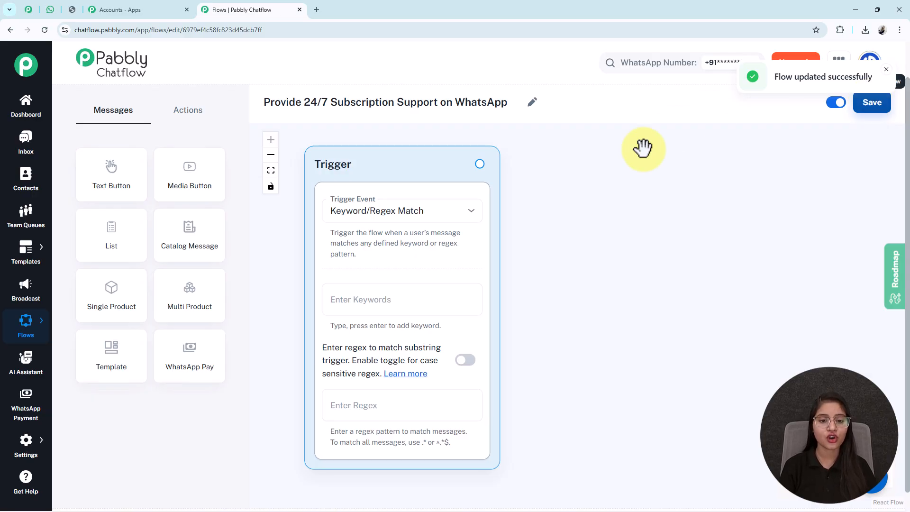
Keep Keyword/Regex Match as the trigger event and add the keywords 'Hi' and 'Hello'
left_click(361, 214)
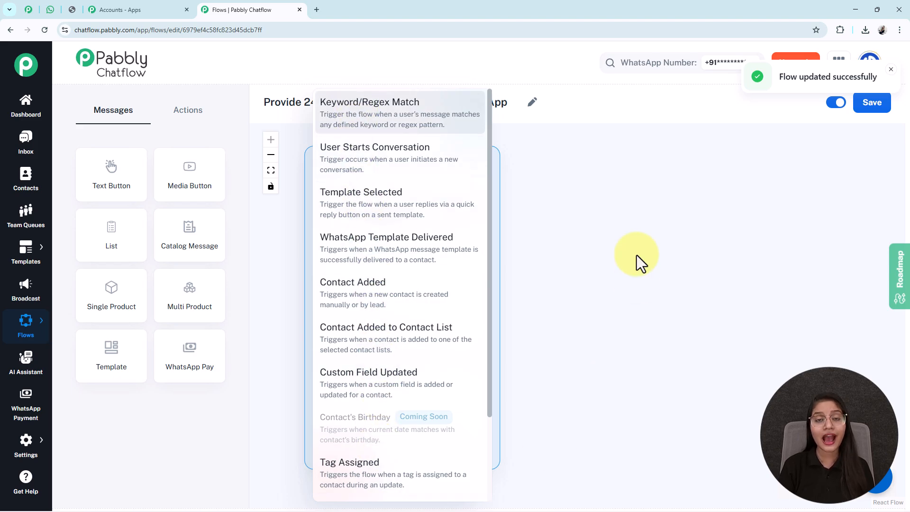
left_click(364, 125)
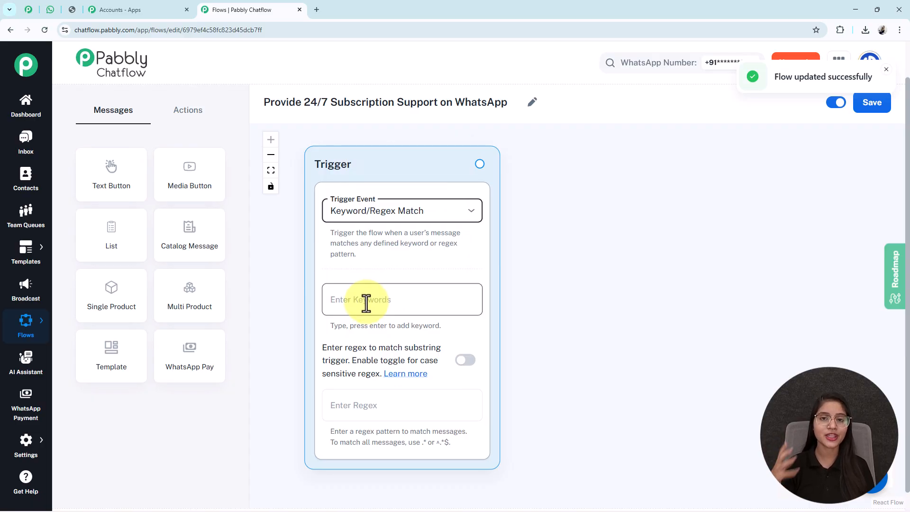
left_click(366, 303)
type("H")
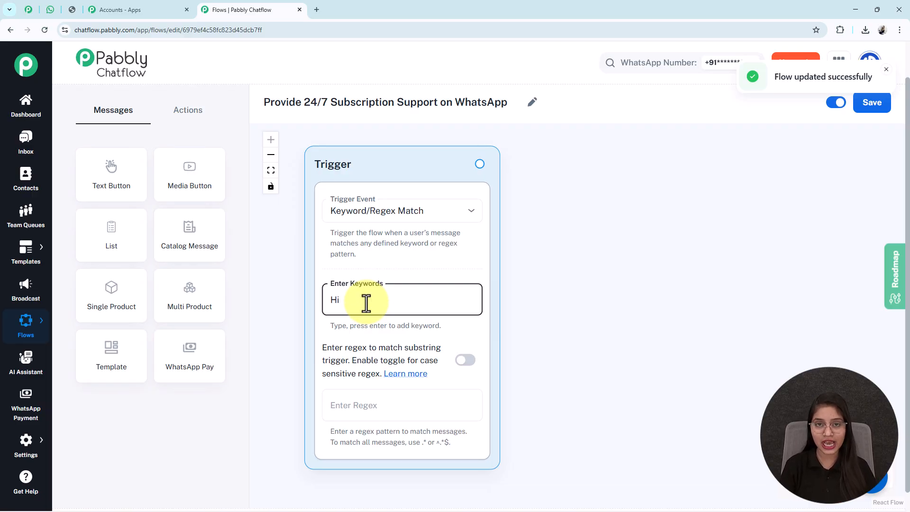
type("i")
key("Return")
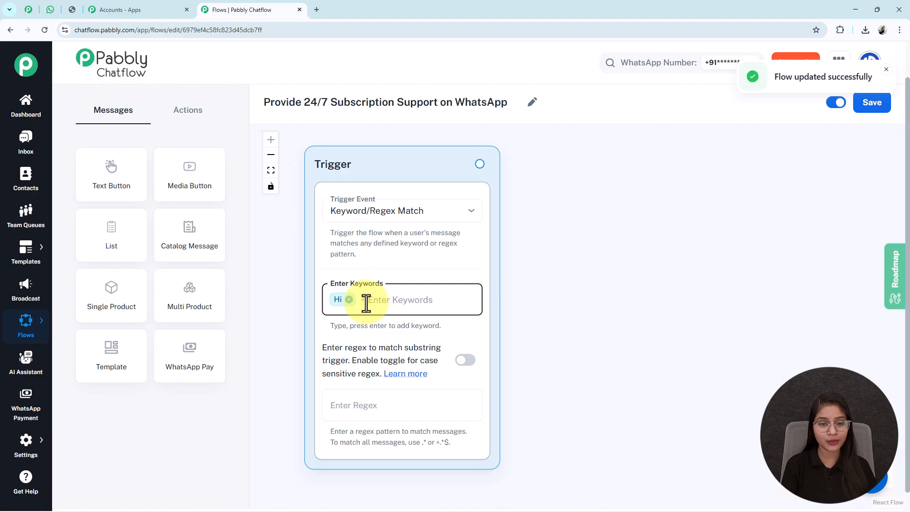
type("Hello")
key("Return")
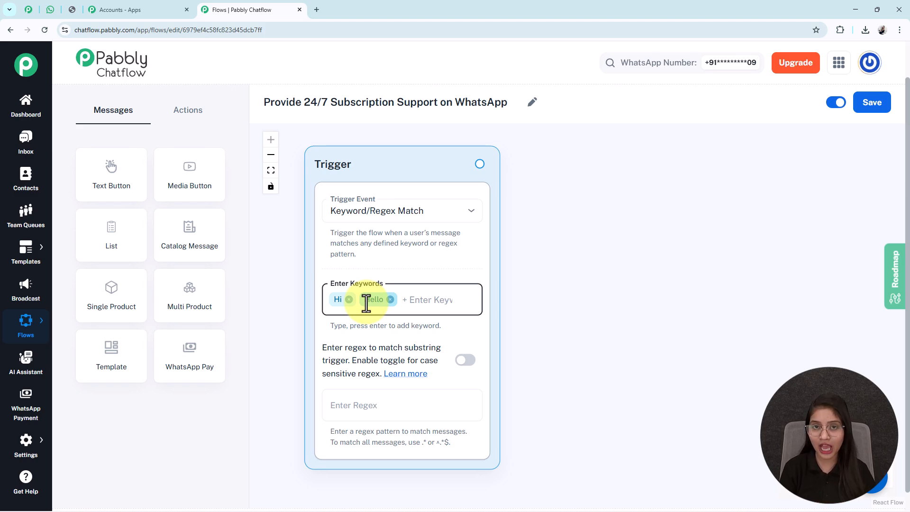
Add a Text Button step containing the pasted Subscribely Support welcome message
left_click_drag(112, 172, 577, 181)
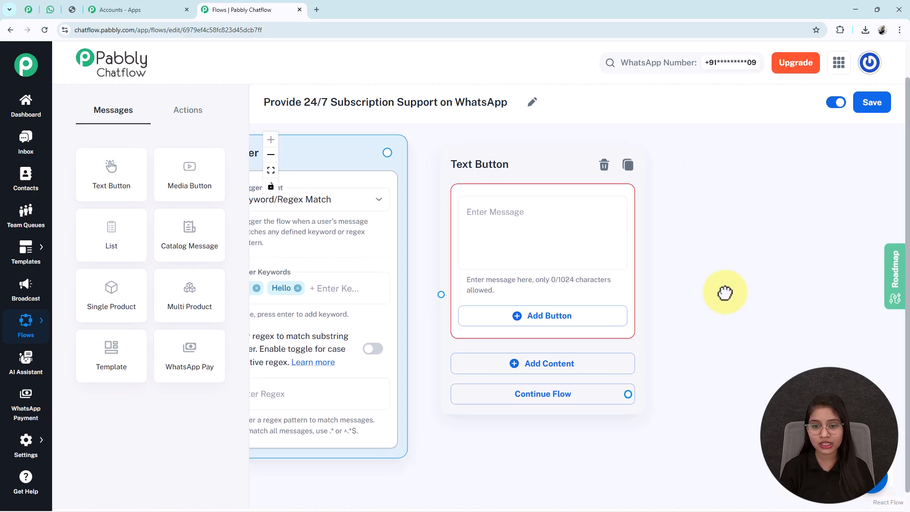
left_click(491, 215)
type("...subscriptions, billing, upgrades, and support — anytime.  How may we assist you today?")
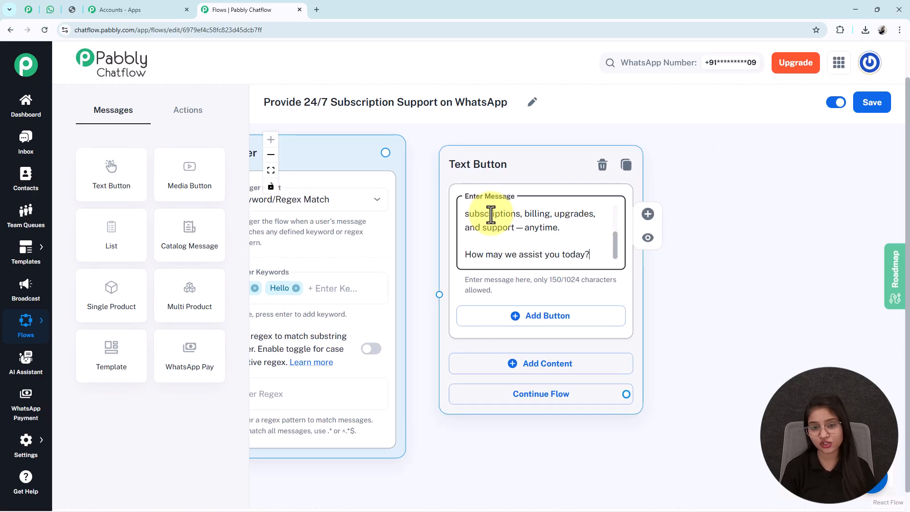
key("Up")
key("Up")
key("Up")
key("Up")
key("Up")
key("Up")
key("Up")
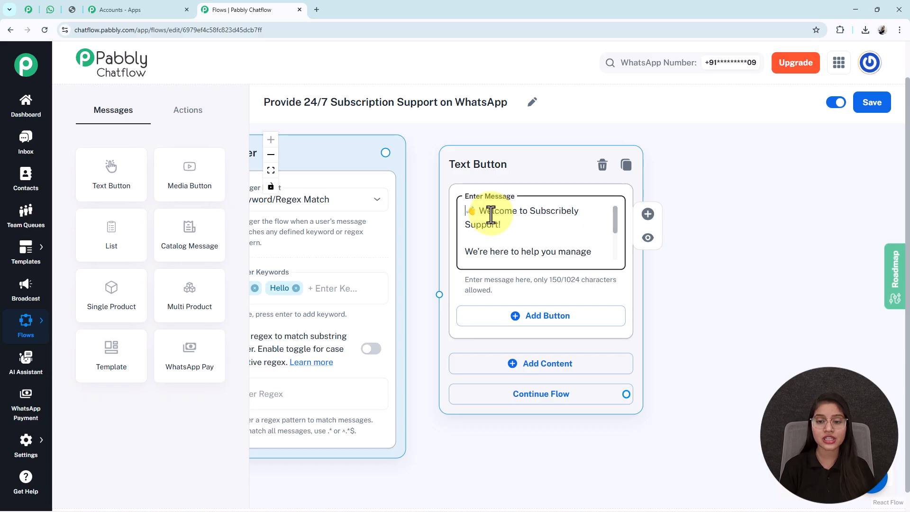
key("Down")
key("Down")
key("Down")
key("Down")
key("Down")
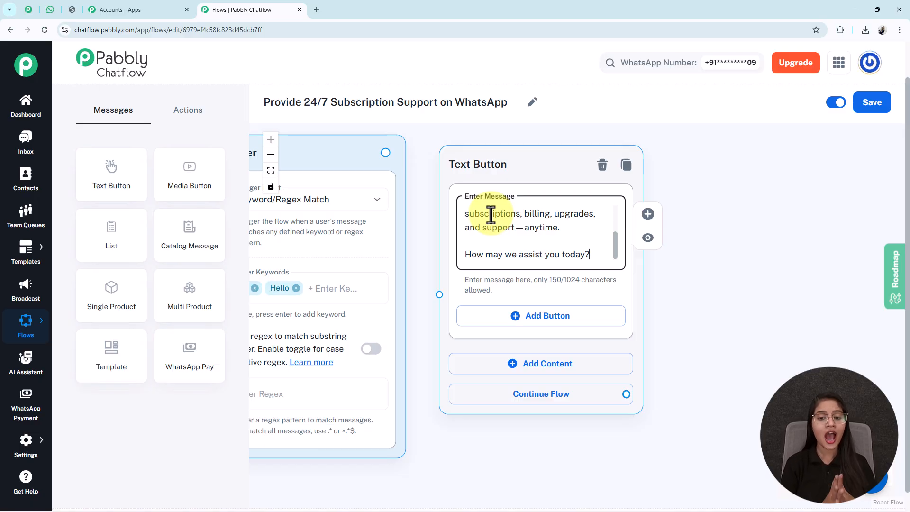
scroll(491, 214, "up", 2)
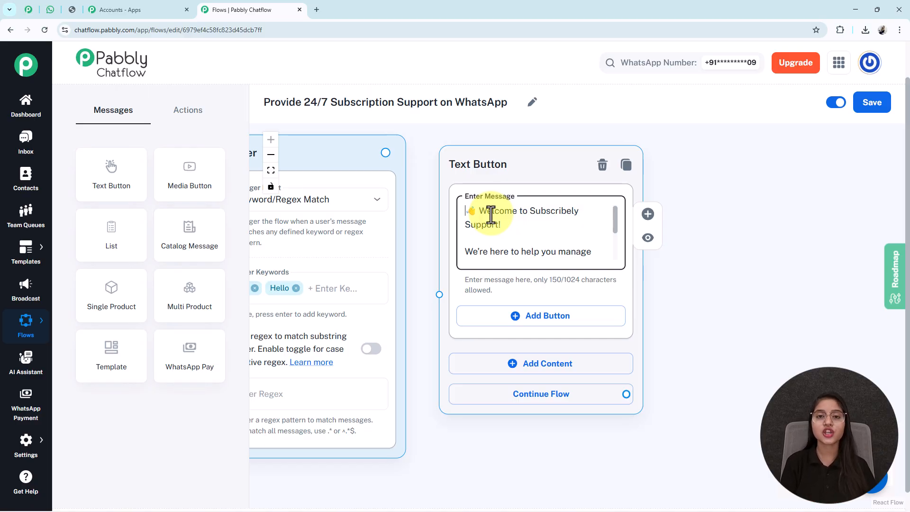
scroll(490, 215, "down", 3)
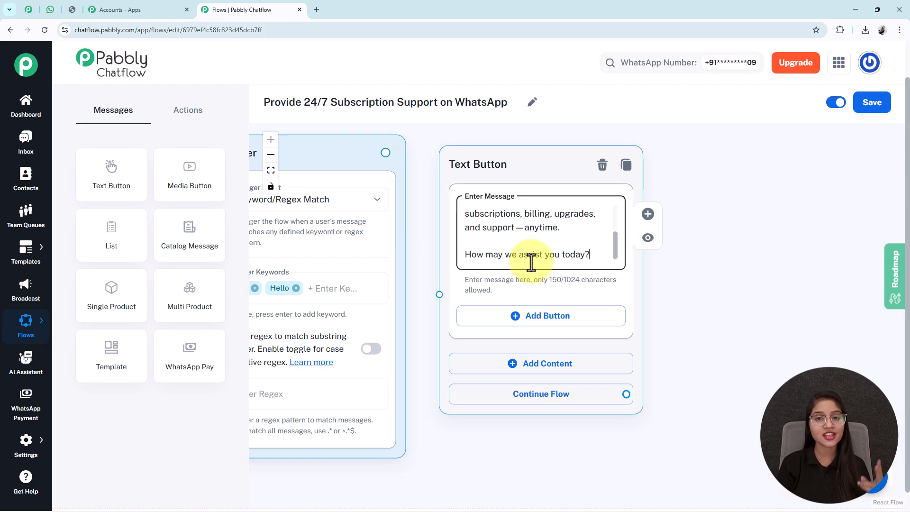
Return to the WhatsApp Web test chat and scroll back through it
left_click(53, 11)
scroll(476, 166, "up", 5)
scroll(476, 166, "up", 5)
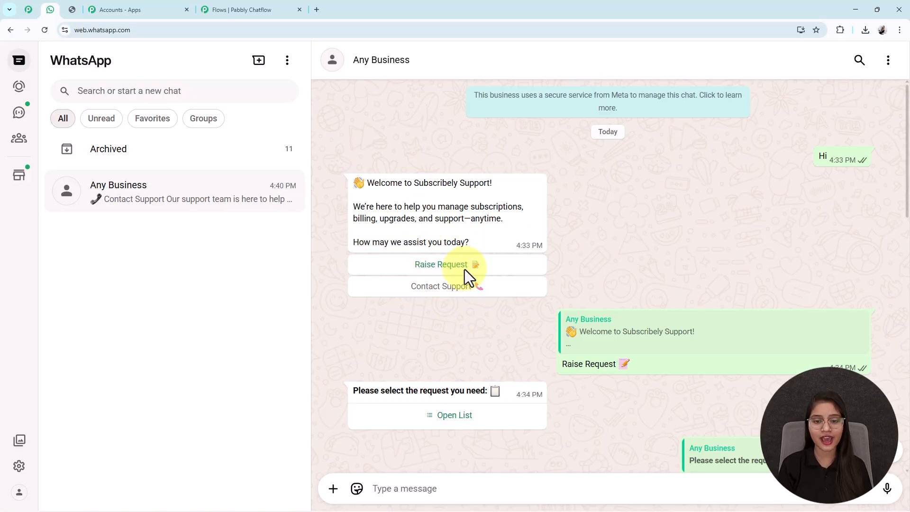
Add Raise Request and Contact Support as Quick Reply buttons on the welcome message
left_click(213, 9)
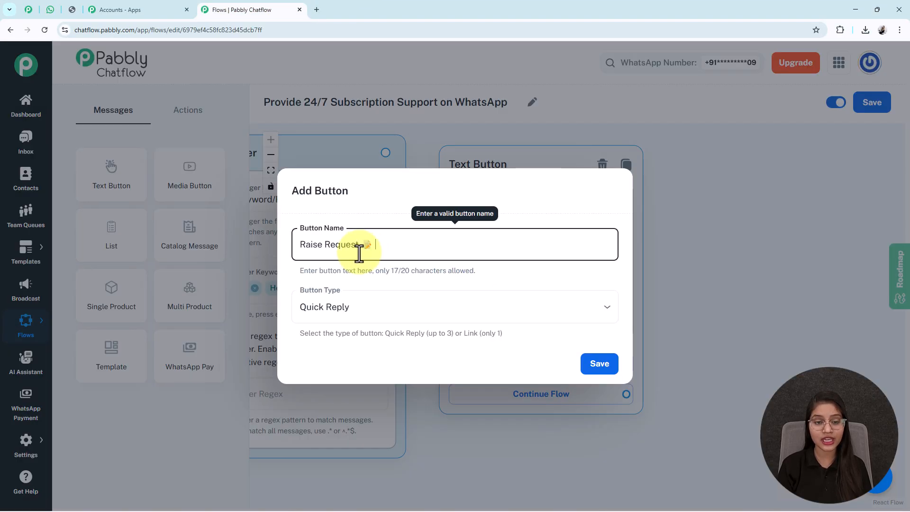
left_click(345, 315)
left_click(340, 341)
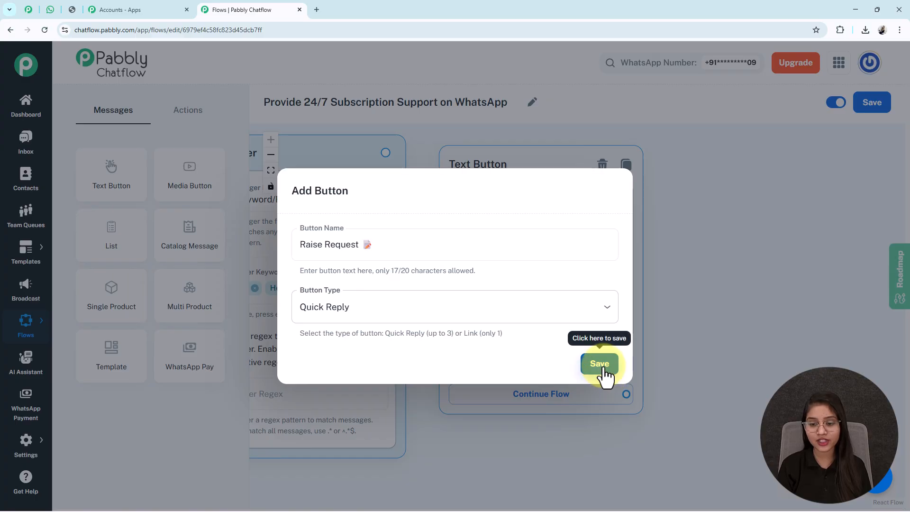
left_click(599, 365)
left_click_drag(720, 416, 705, 334)
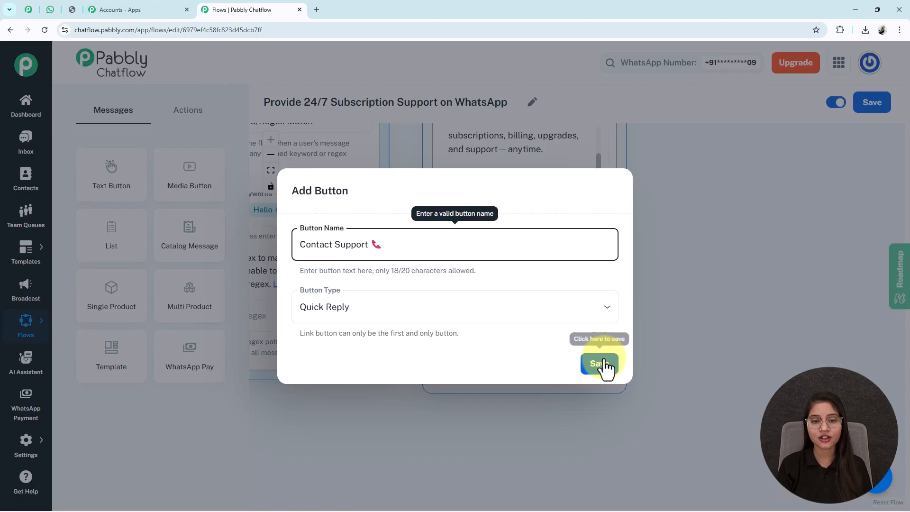
left_click(602, 367)
Connect the keyword trigger's output to the welcome Text Button step
left_click_drag(361, 284, 362, 241)
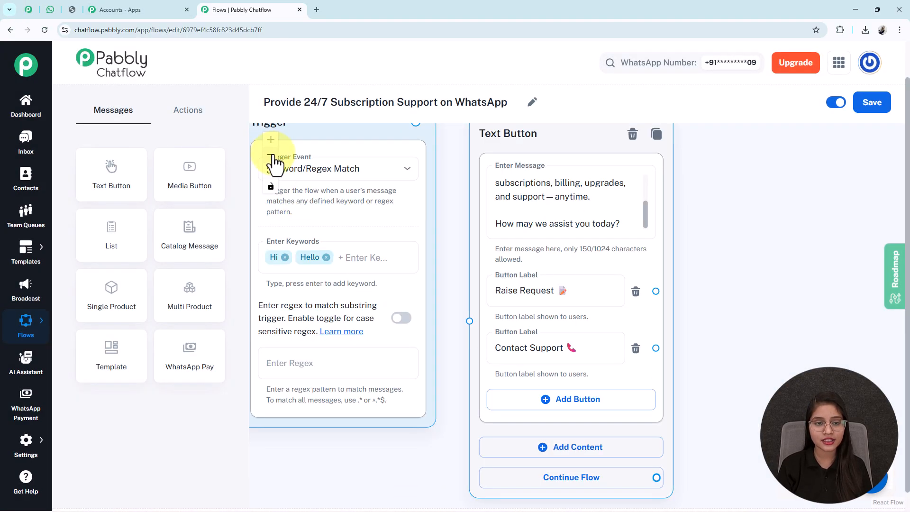
left_click(271, 155)
left_click(271, 155)
left_click_drag(464, 181, 502, 319)
left_click_drag(774, 297, 650, 300)
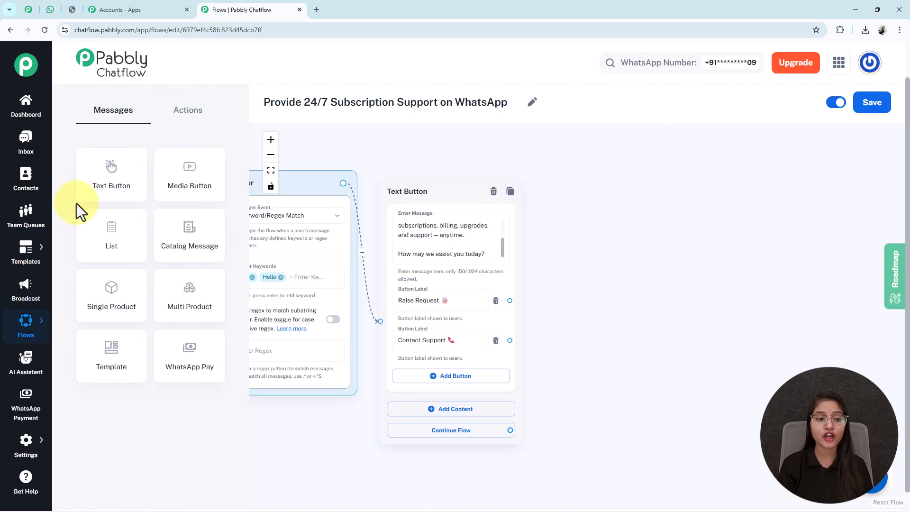
Add a List node right of the welcome message and paste the request prompt as its body
left_click_drag(106, 240, 361, 342)
left_click_drag(359, 288, 608, 146)
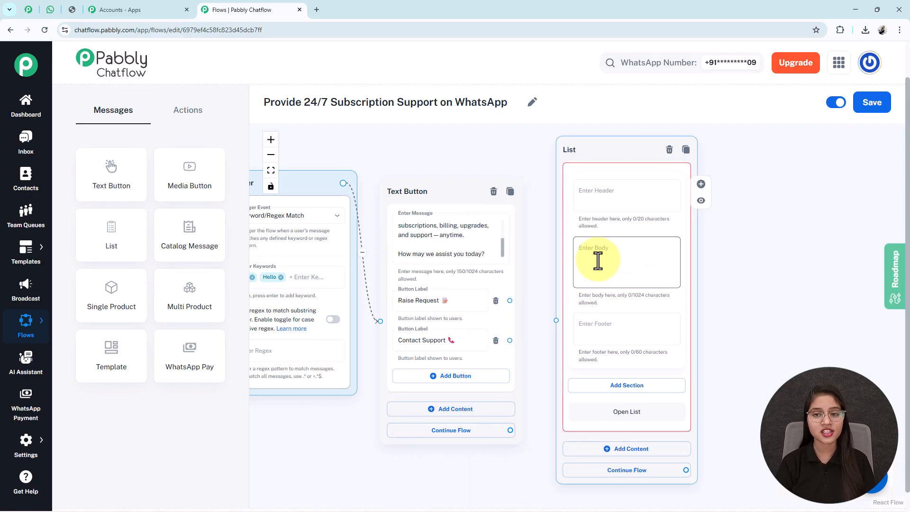
left_click_drag(719, 326, 642, 304)
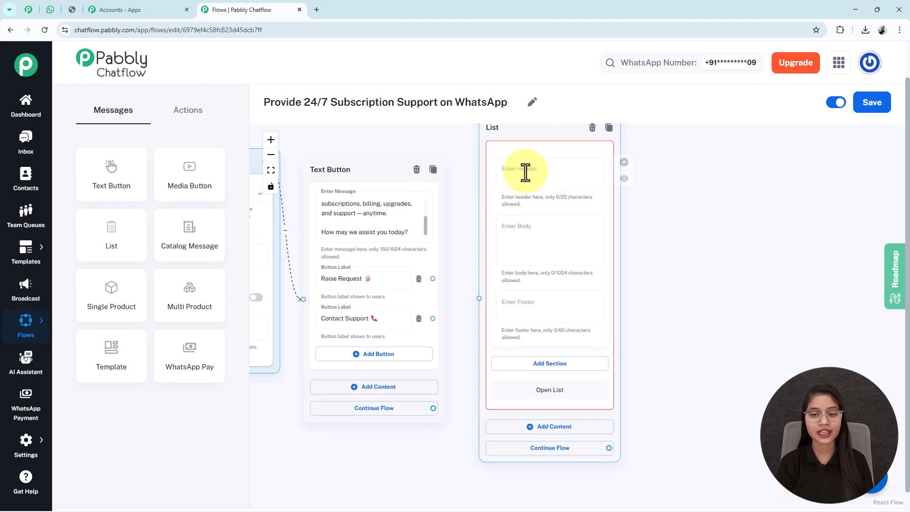
left_click(525, 230)
type("*Pslease select the request you need:* 📋")
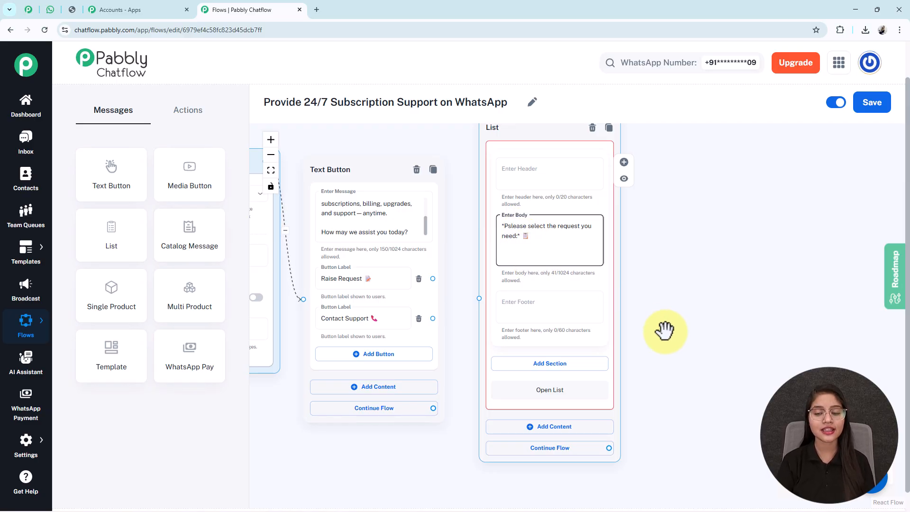
Add a list section titled 'Request Type' and preview the list in WhatsApp
left_click_drag(670, 392, 652, 321)
left_click(518, 287)
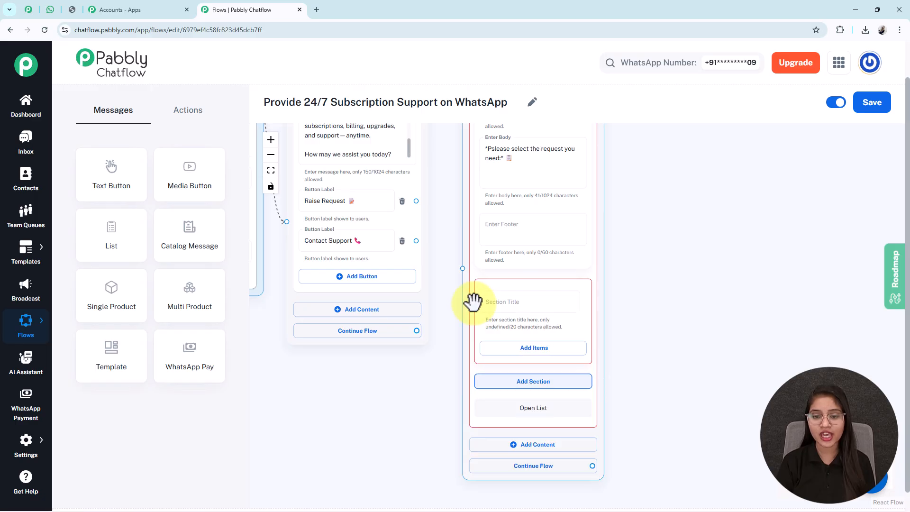
left_click(502, 305)
left_click(717, 432)
left_click(507, 301)
type("Request Type")
left_click_drag(682, 406, 675, 339)
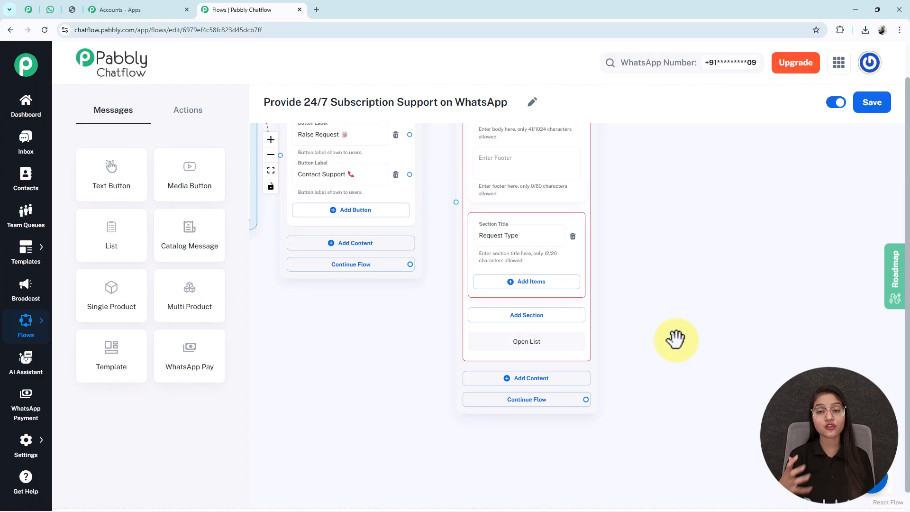
left_click(49, 9)
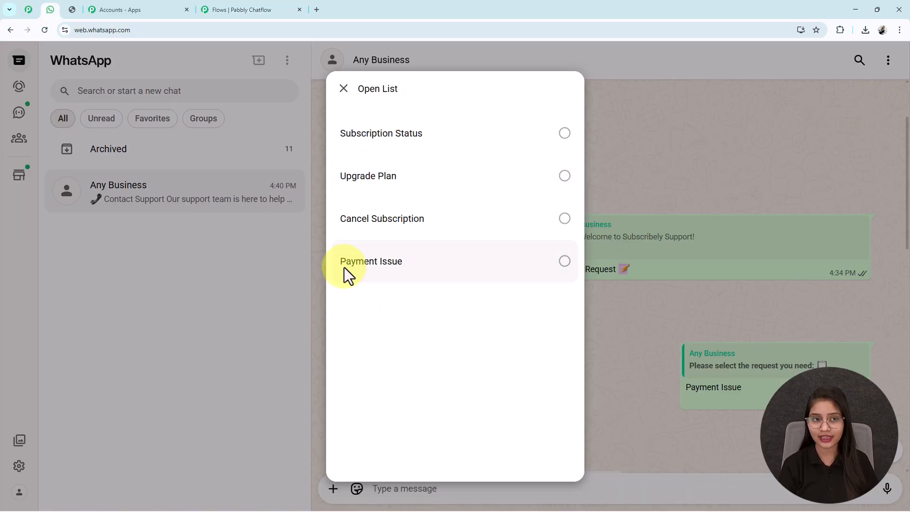
left_click(223, 10)
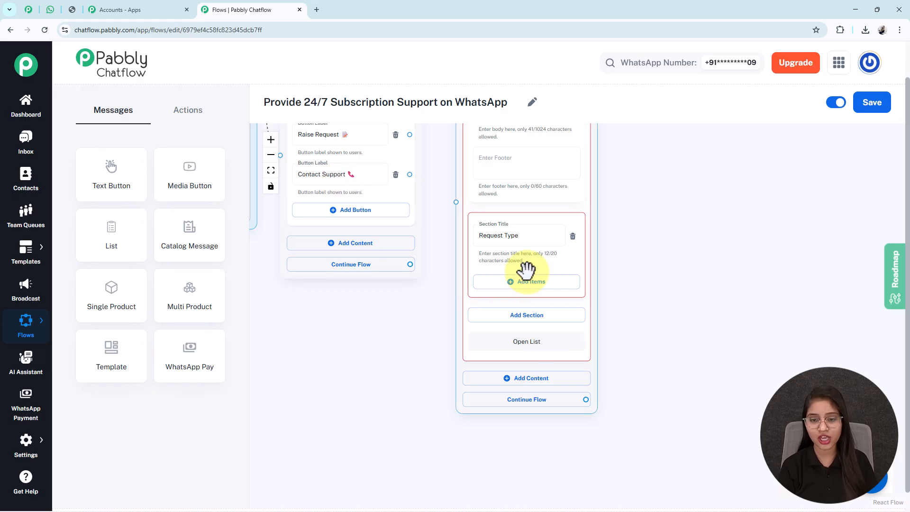
Add four items under Request Type: Subscription Status, Upgrade Plan, Cancel Subscription, Payment Issue
left_click(514, 289)
left_click(516, 279)
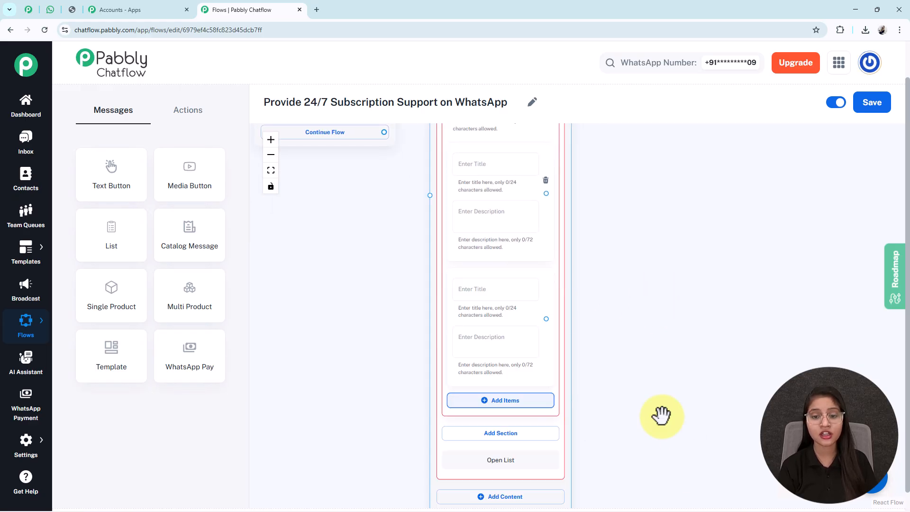
left_click(499, 302)
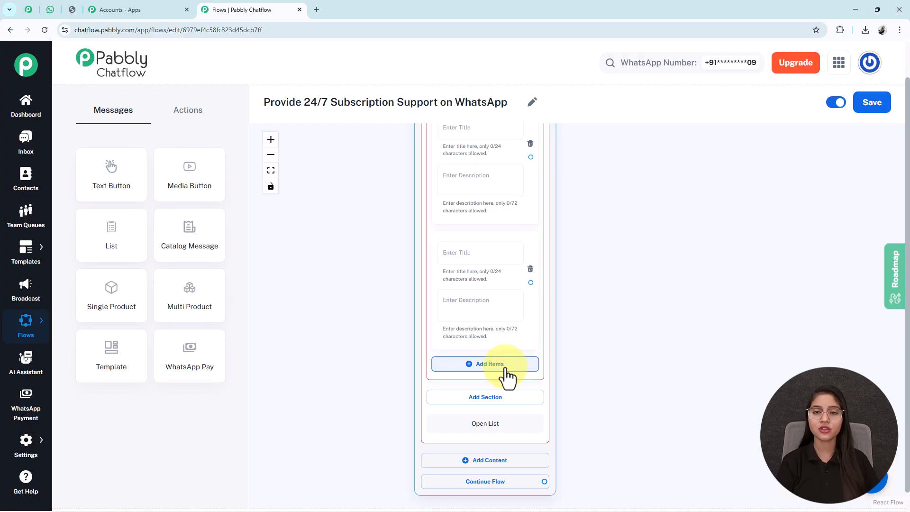
left_click(505, 368)
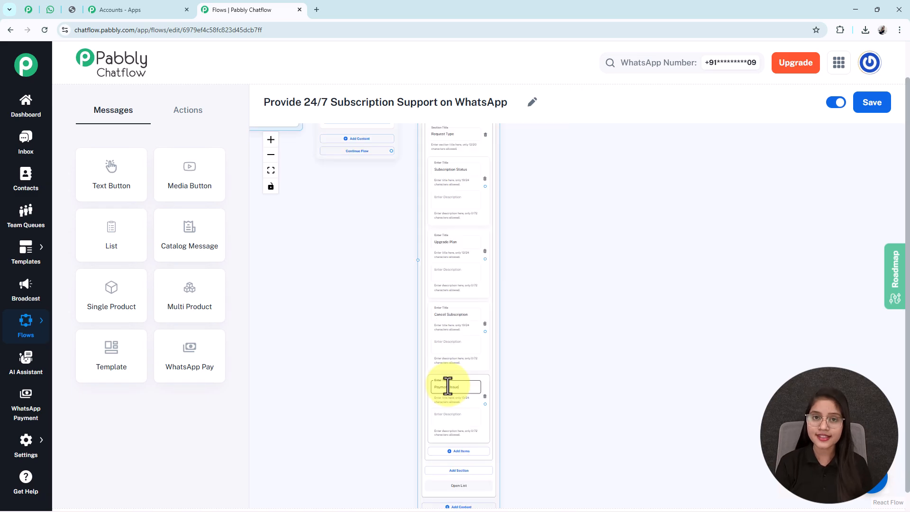
left_click(451, 170)
double_click(440, 243)
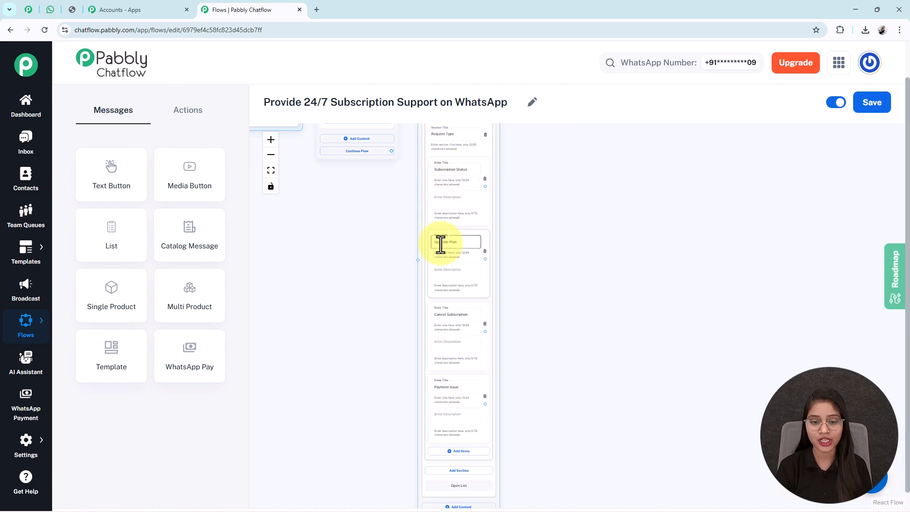
left_click(452, 321)
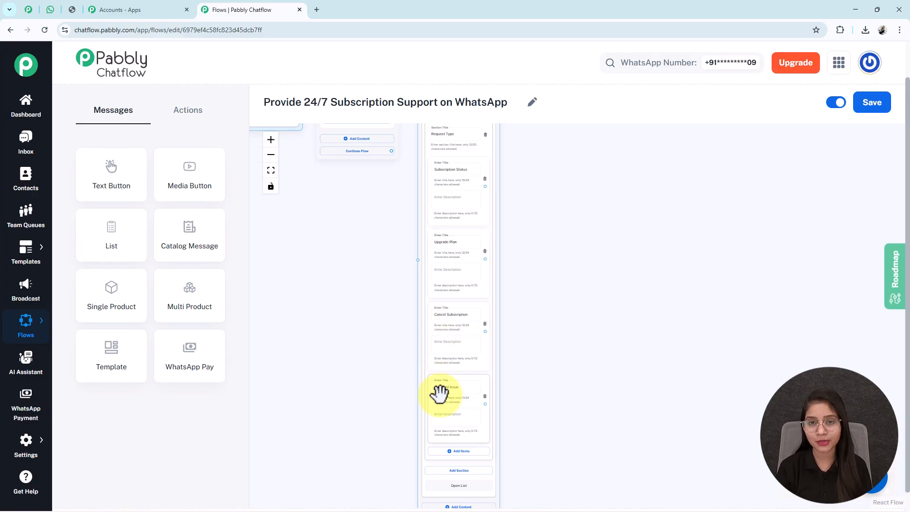
left_click_drag(614, 256, 605, 303)
left_click(438, 233)
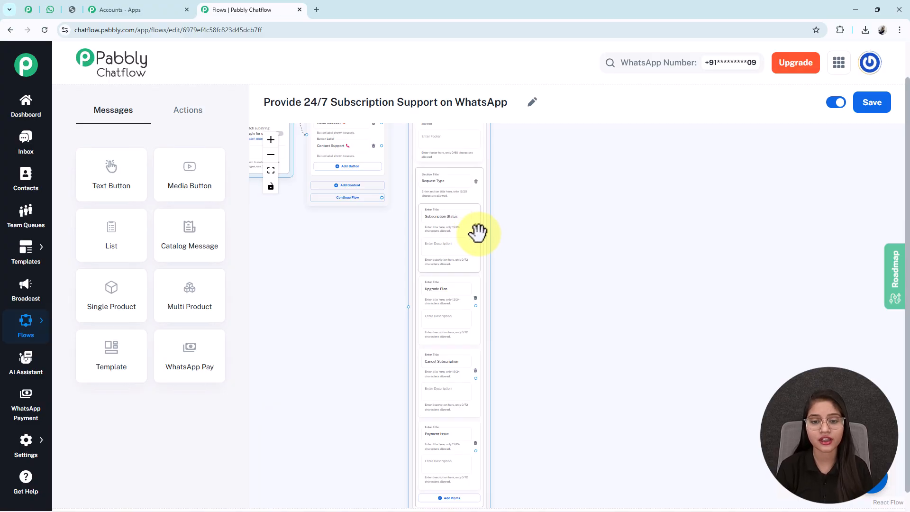
Connect a Text Button containing the subscription status link to the Subscription Status option
left_click_drag(476, 232, 552, 190)
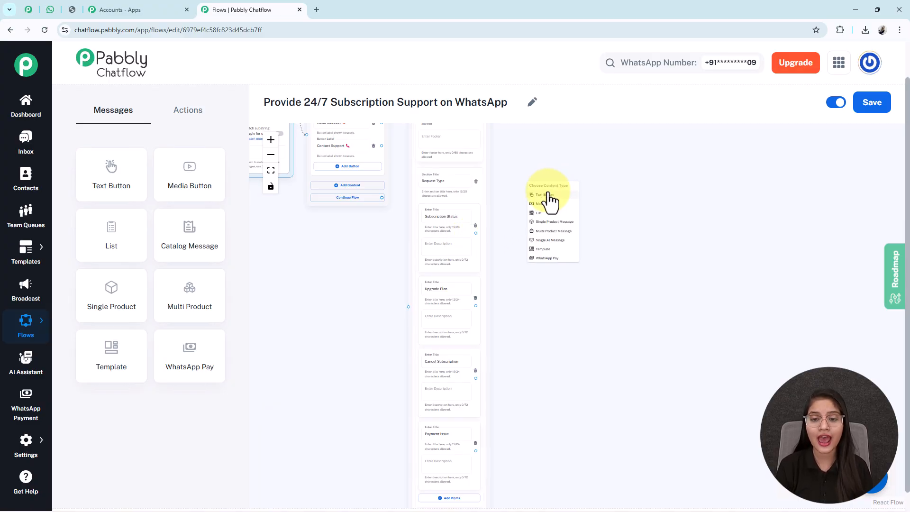
left_click(549, 195)
left_click_drag(545, 180, 543, 179)
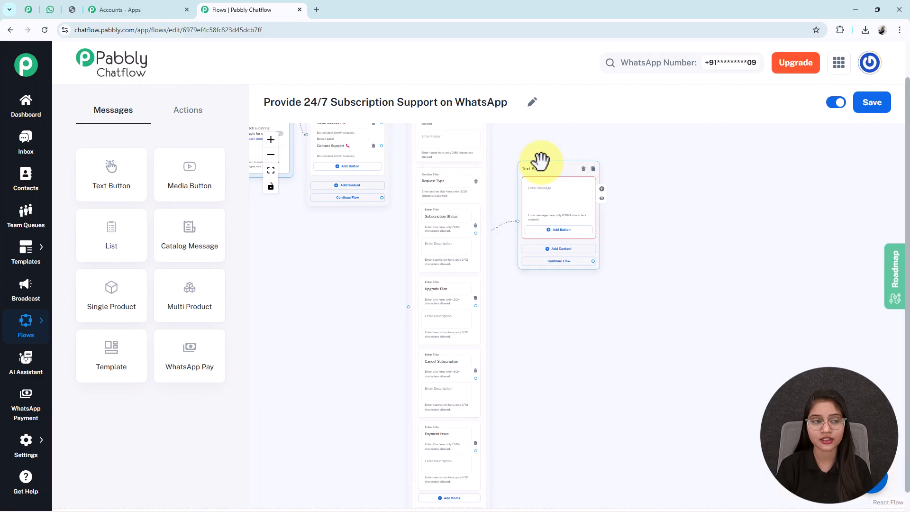
left_click(535, 199)
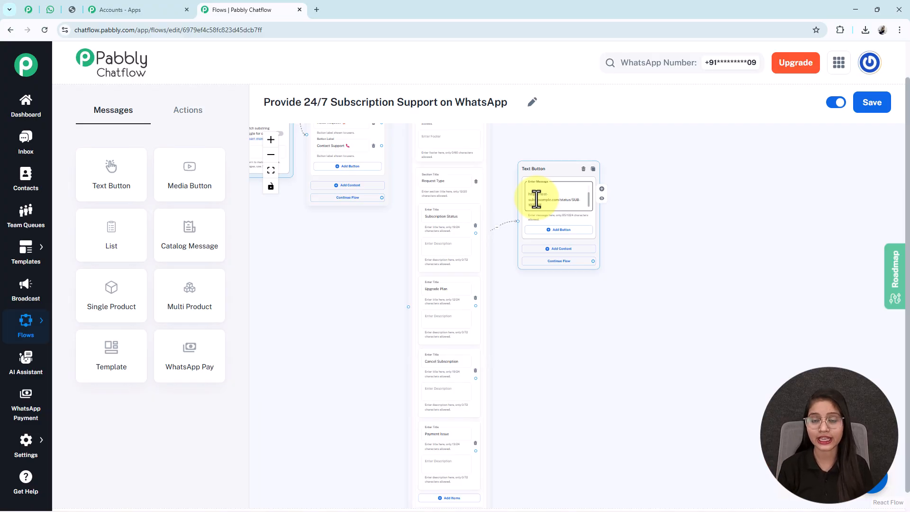
scroll(579, 315, "up", 4)
left_click_drag(625, 316, 617, 366)
left_click_drag(564, 201, 556, 222)
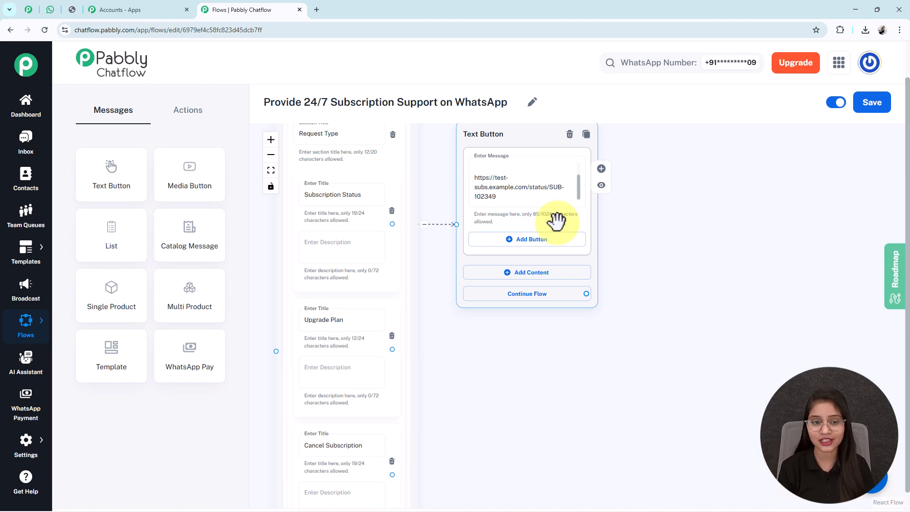
left_click(271, 171)
left_click_drag(568, 417, 324, 409)
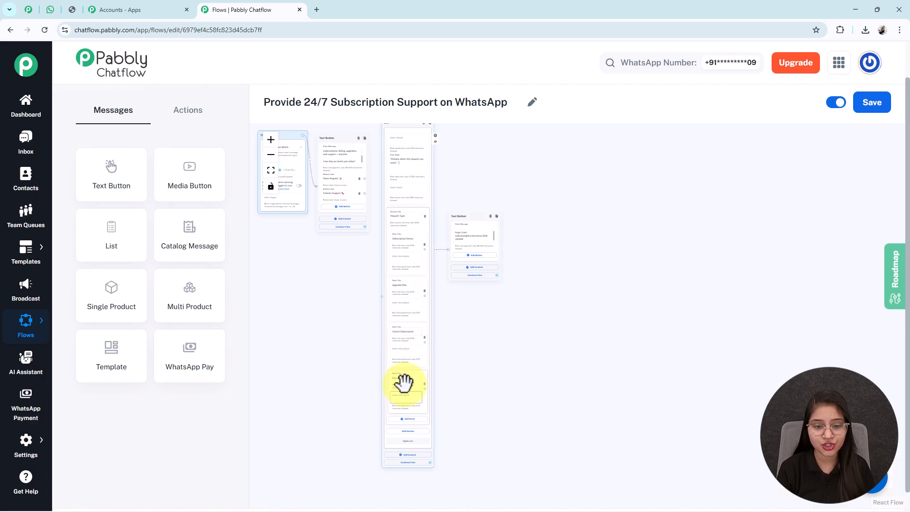
left_click(271, 139)
left_click_drag(512, 434, 503, 408)
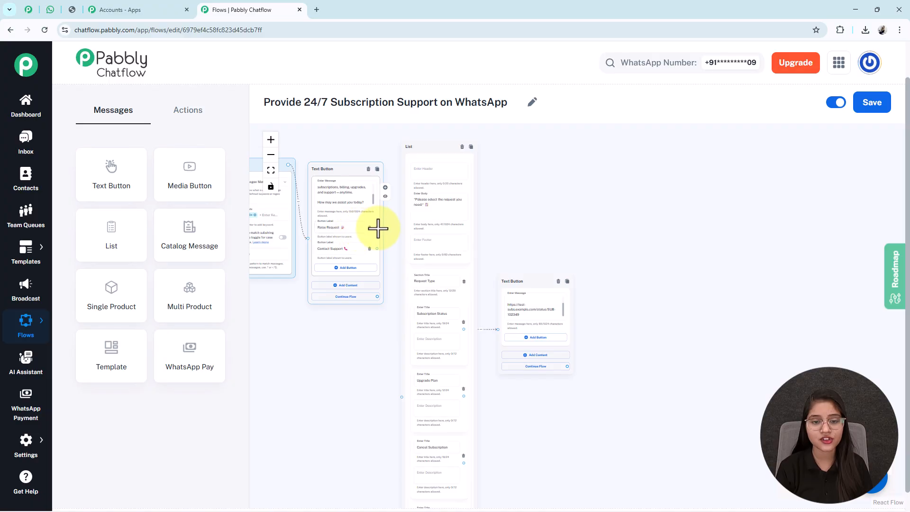
left_click_drag(550, 479, 542, 289)
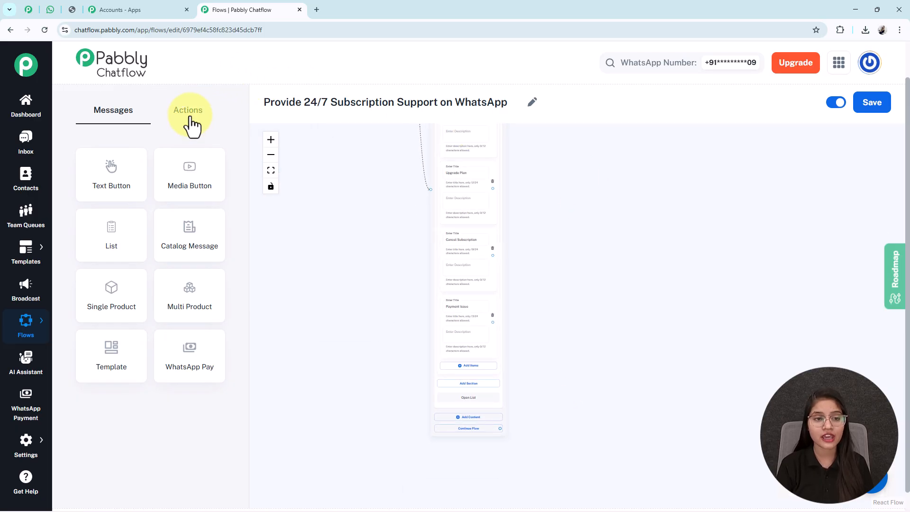
Add a Contact Custom Field node beside the list that stores into RequestType
left_click(191, 122)
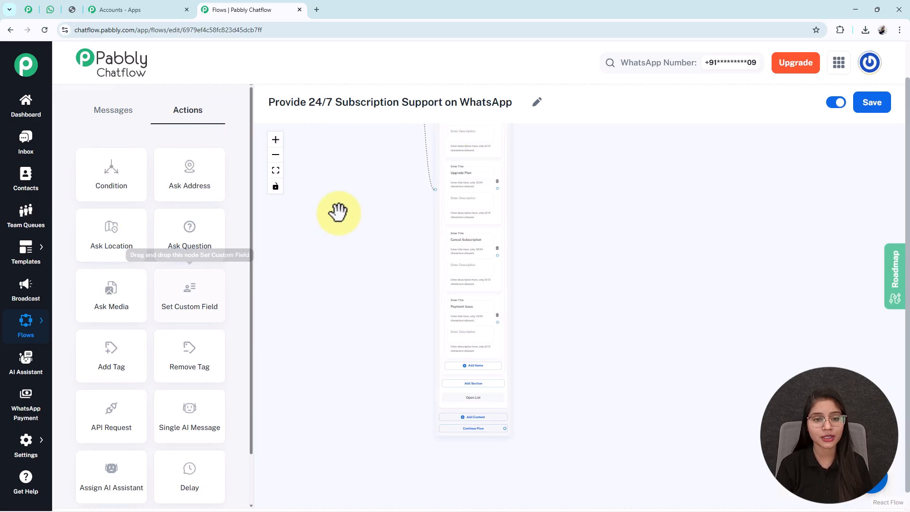
left_click_drag(338, 212, 328, 374)
left_click_drag(317, 179, 558, 262)
left_click(275, 140)
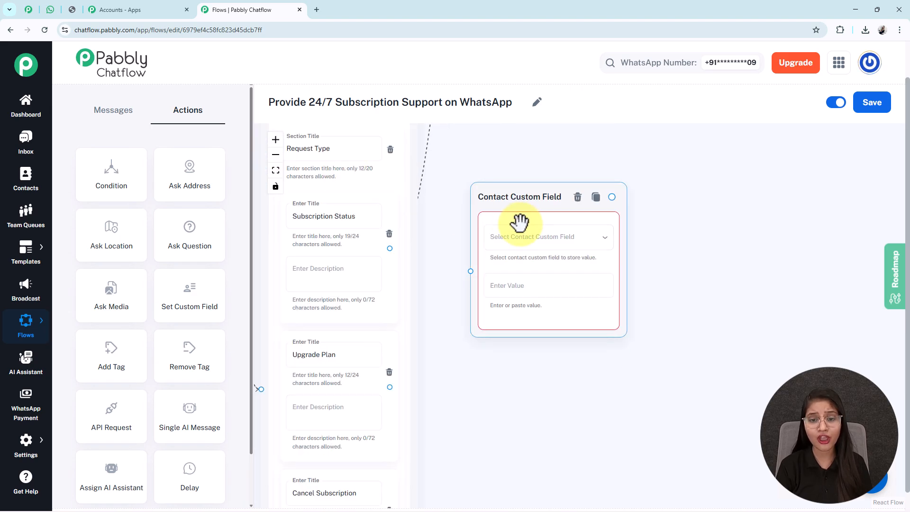
left_click(510, 239)
left_click(496, 170)
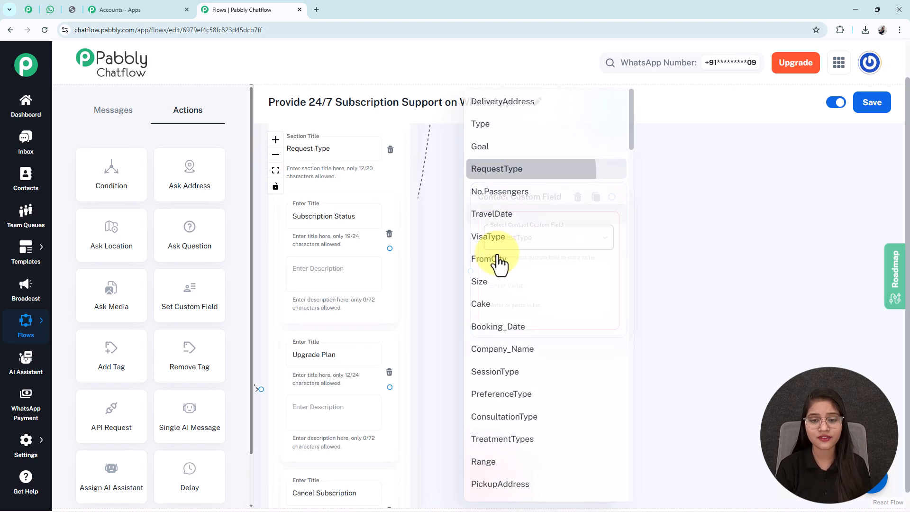
left_click_drag(502, 238, 477, 248)
Set its value to 'Upgrade Plan', link the Upgrade Plan option to it, and save the flow
left_click(353, 216)
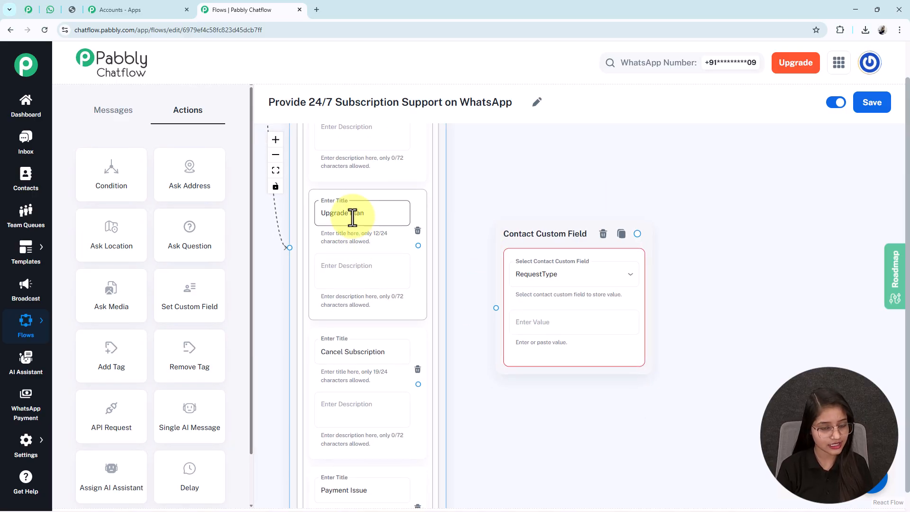
key("ctrl+c")
left_click(562, 322)
key("ctrl+v")
left_click_drag(418, 245, 495, 307)
left_click_drag(515, 207, 518, 145)
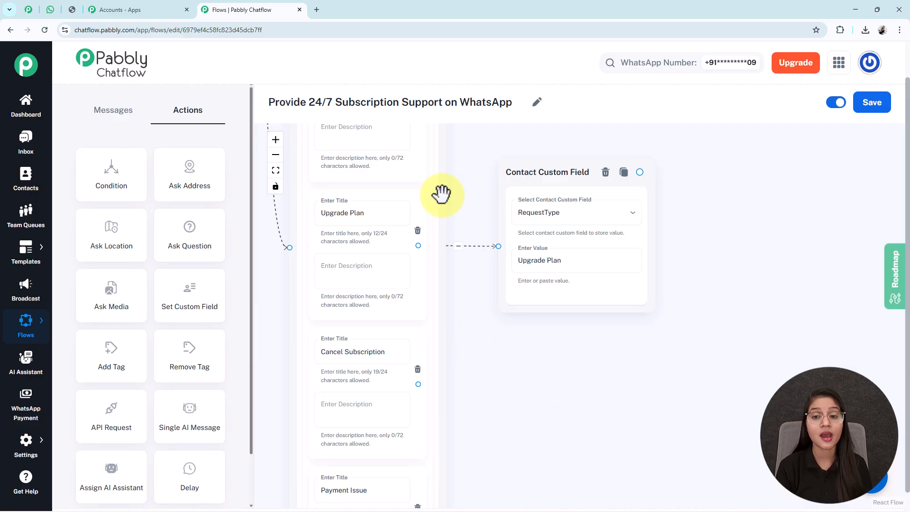
left_click(871, 104)
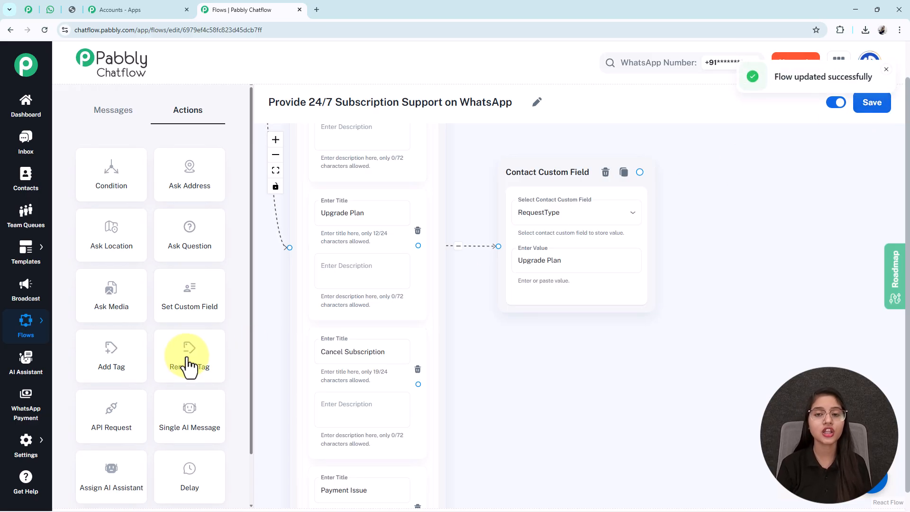
Open the Contact Custom Fields settings page in a new browser tab
left_click(620, 301)
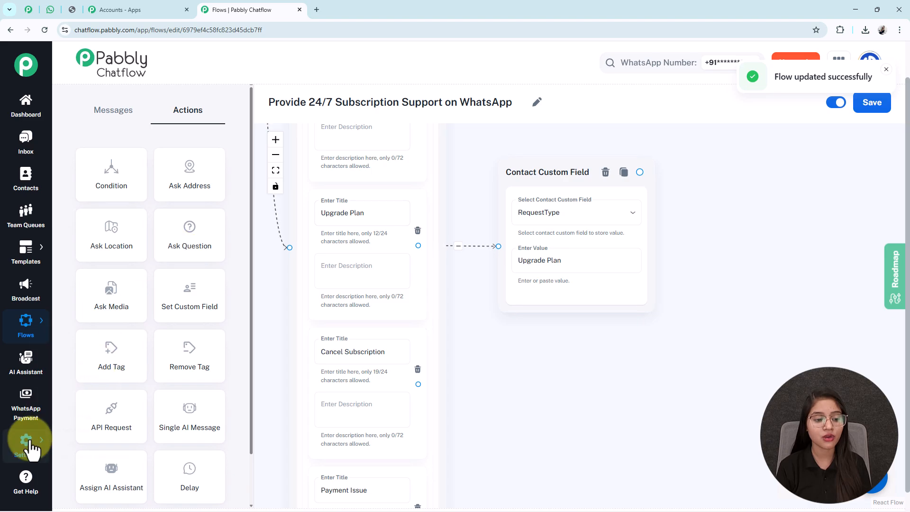
mouse_move(26, 439)
right_click(98, 354)
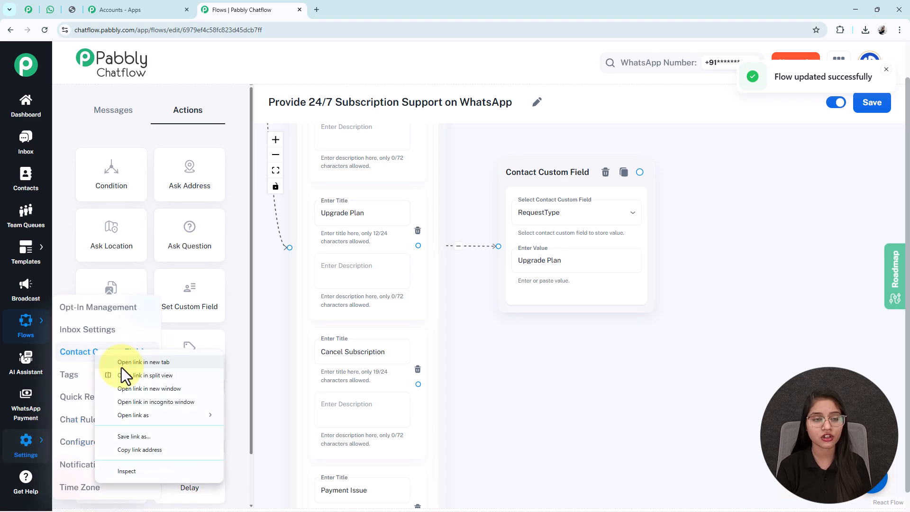
left_click(121, 365)
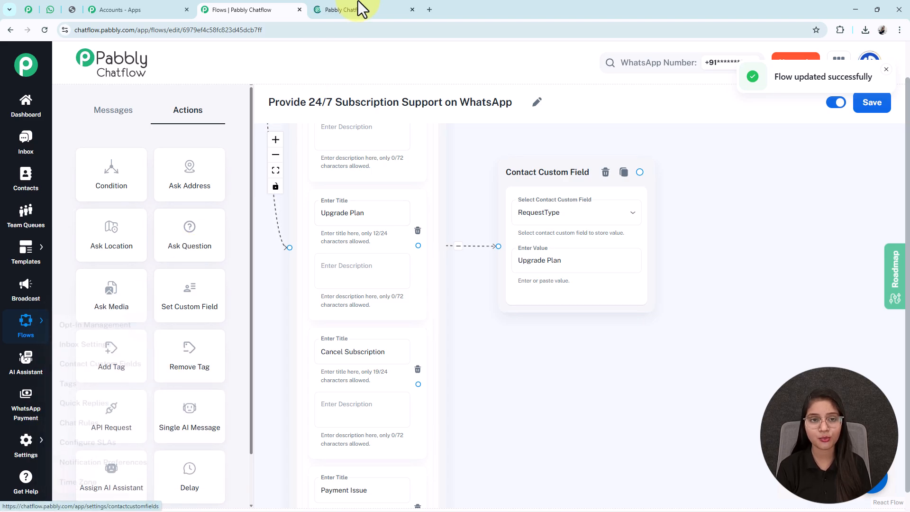
Locate the RequestType field by searching 'requ' on the Contact Custom Fields page, then close the tab
left_click(360, 10)
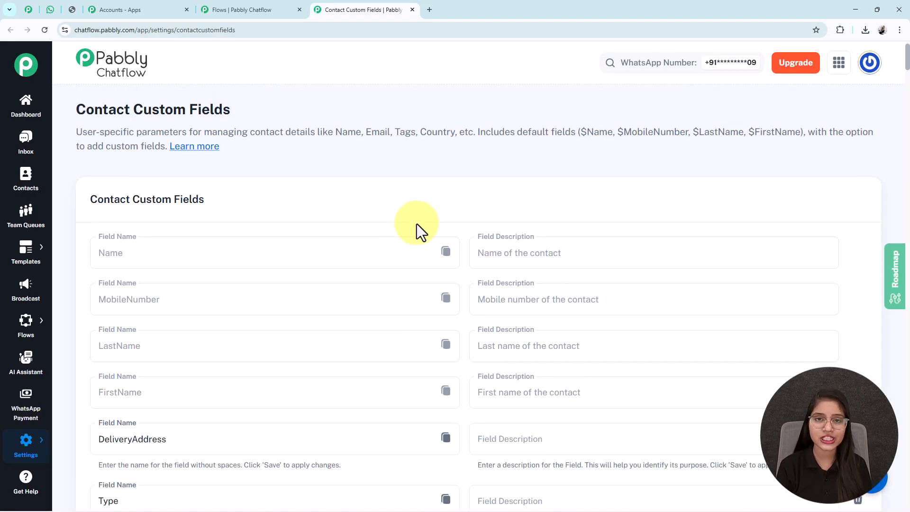
middle_click(417, 224)
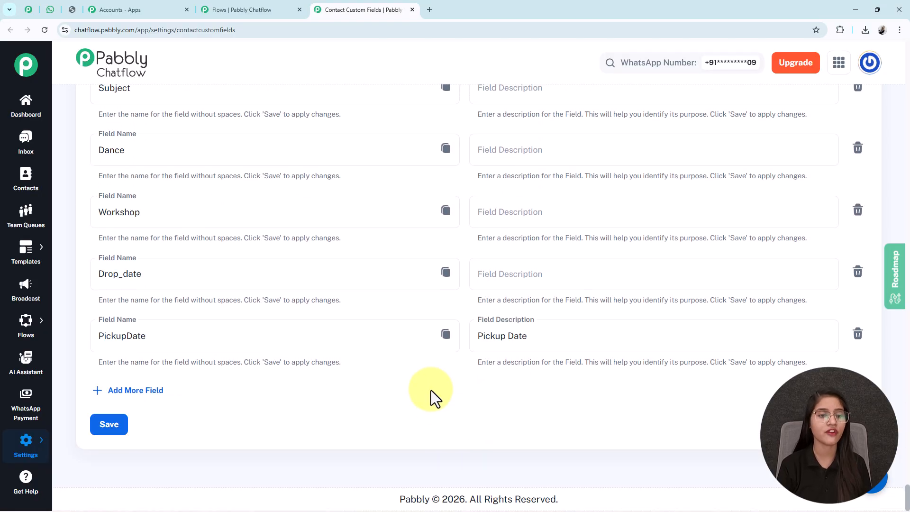
left_click(126, 396)
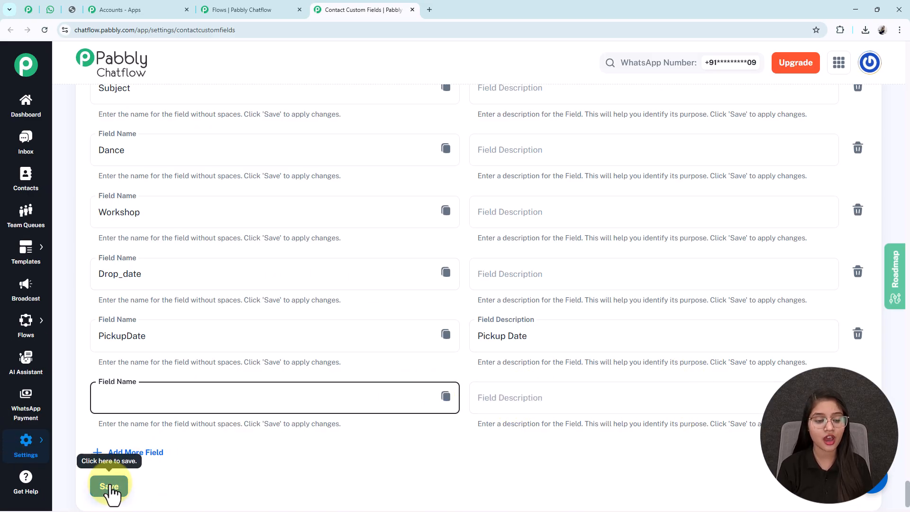
key("ctrl+f")
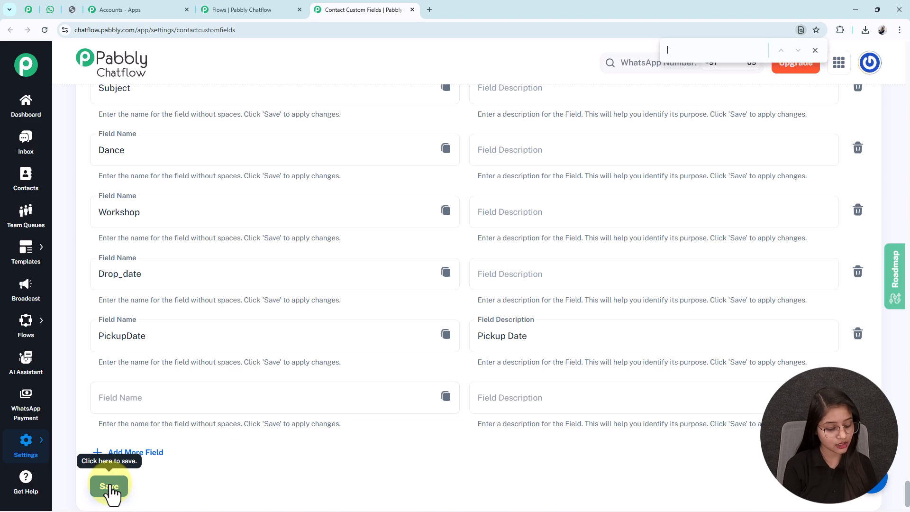
type("requ")
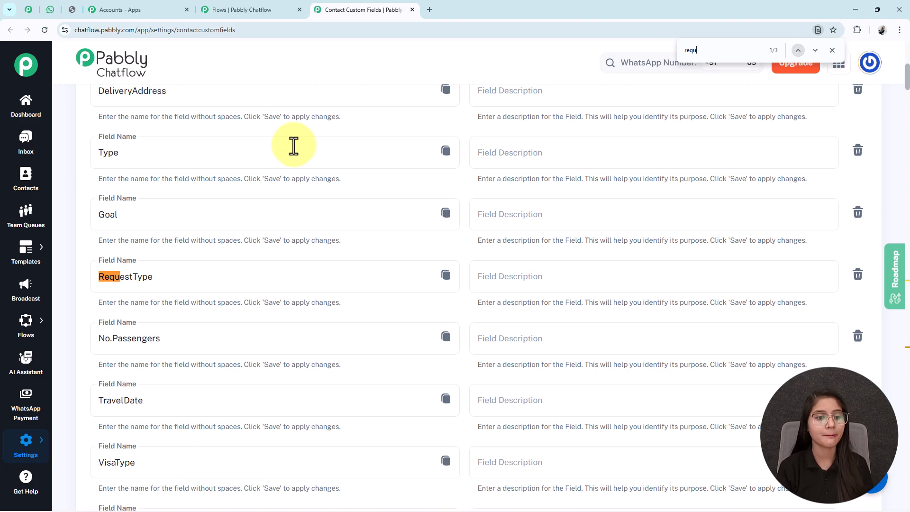
left_click_drag(178, 276, 84, 300)
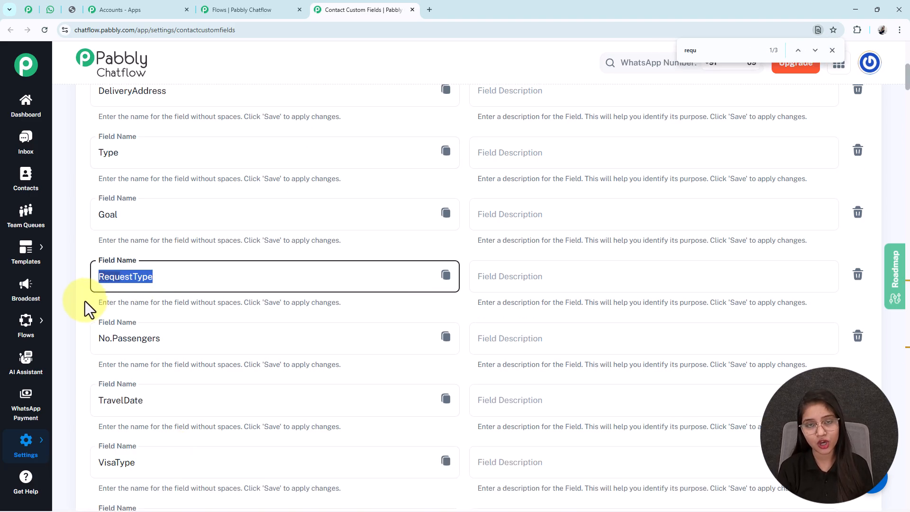
left_click(412, 10)
Tidy the canvas, repositioning the Text Button and Contact Custom Field nodes
left_click(275, 170)
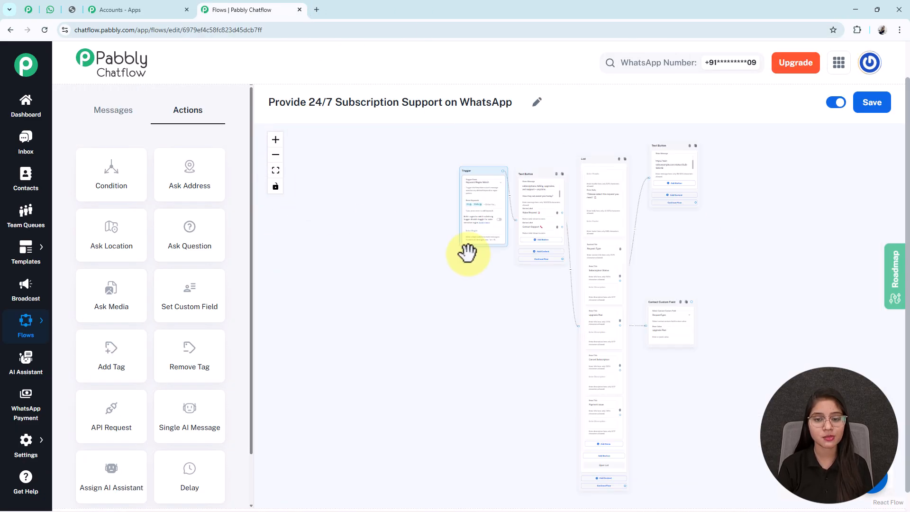
left_click_drag(666, 378, 524, 327)
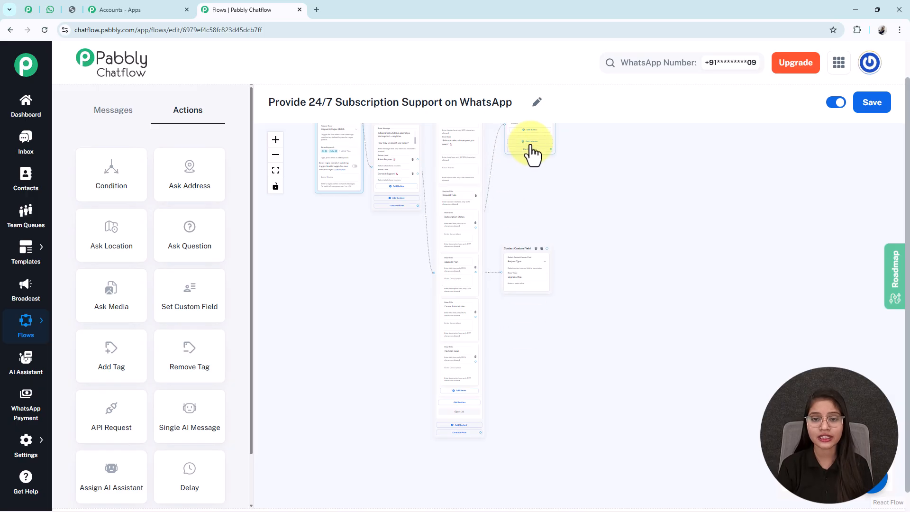
left_click_drag(551, 136, 547, 231)
left_click_drag(504, 330, 468, 311)
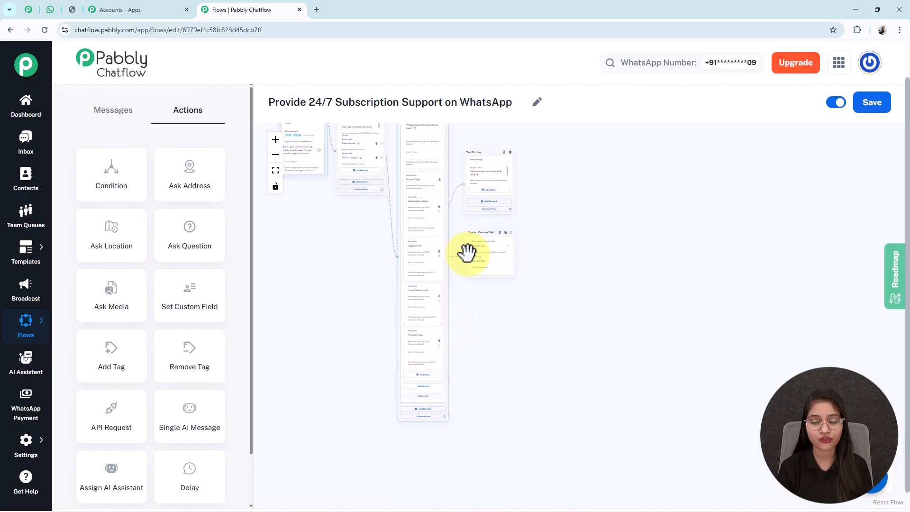
left_click_drag(488, 229, 475, 224)
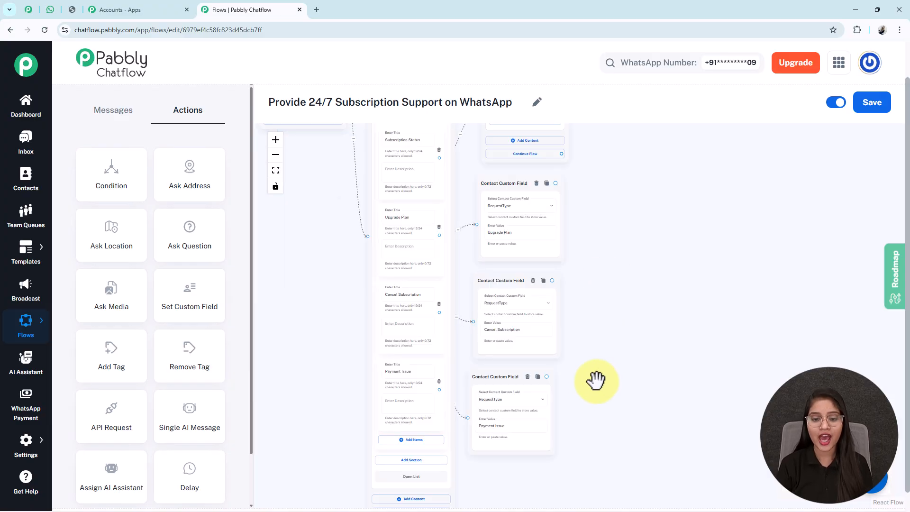
left_click(275, 140)
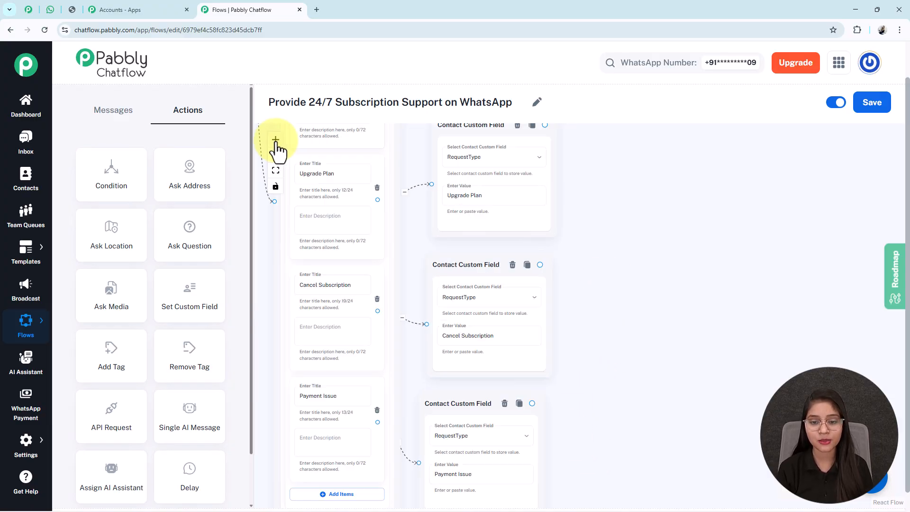
left_click(276, 141)
left_click_drag(590, 335, 601, 257)
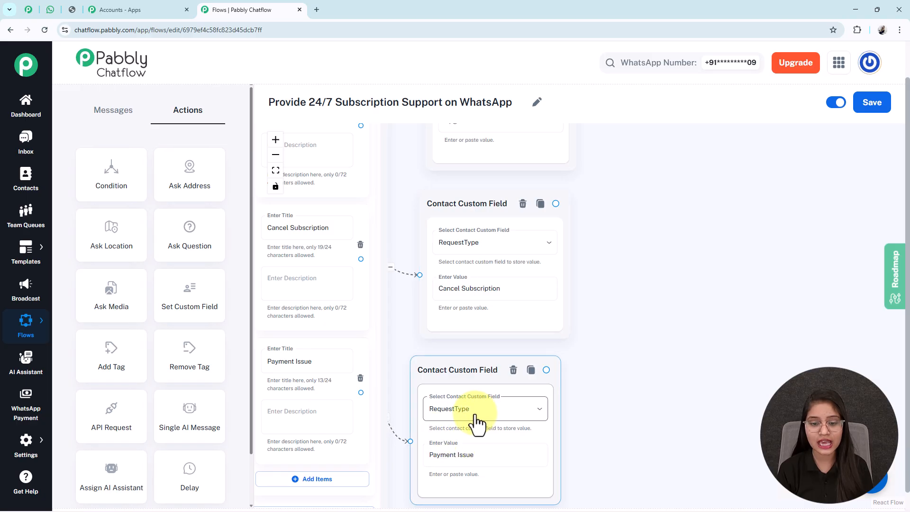
Check that the Cancel Subscription and Payment Issue nodes store their own names in RequestType
left_click(469, 296)
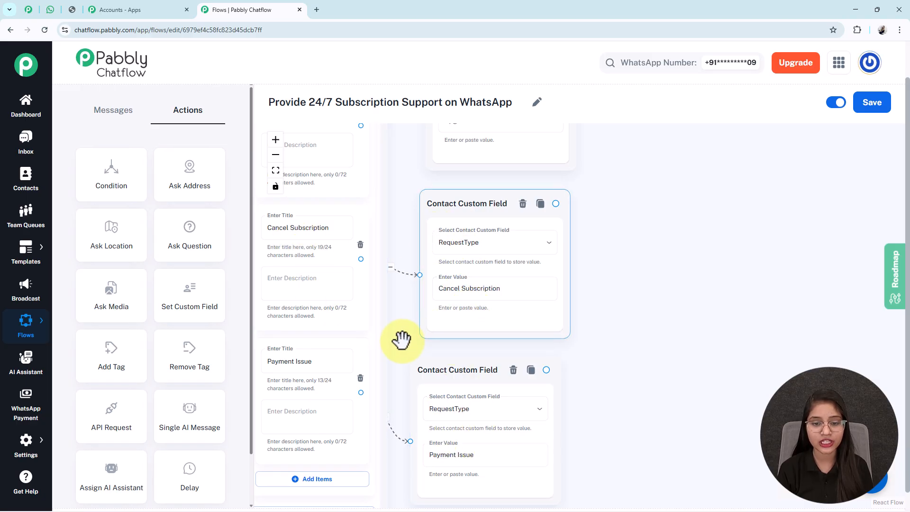
left_click_drag(402, 339, 467, 314)
triple_click(358, 331)
left_click(521, 434)
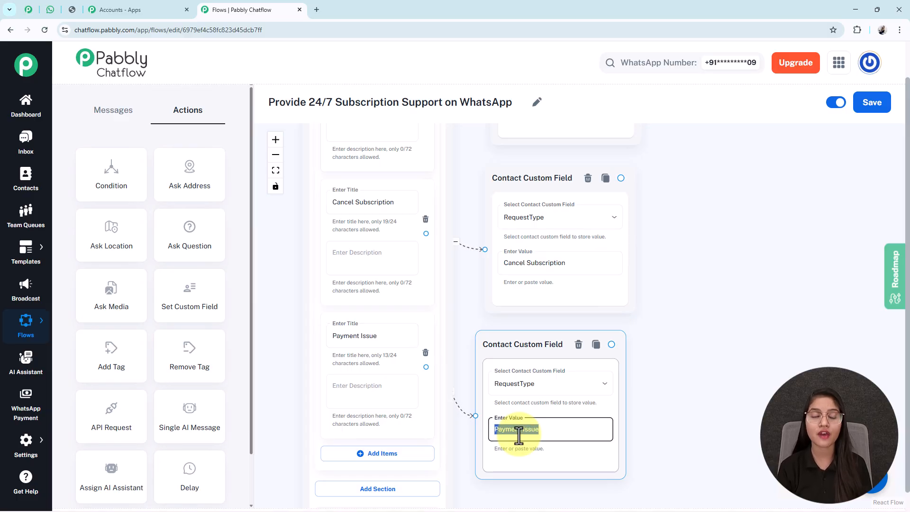
left_click(358, 184)
double_click(358, 197)
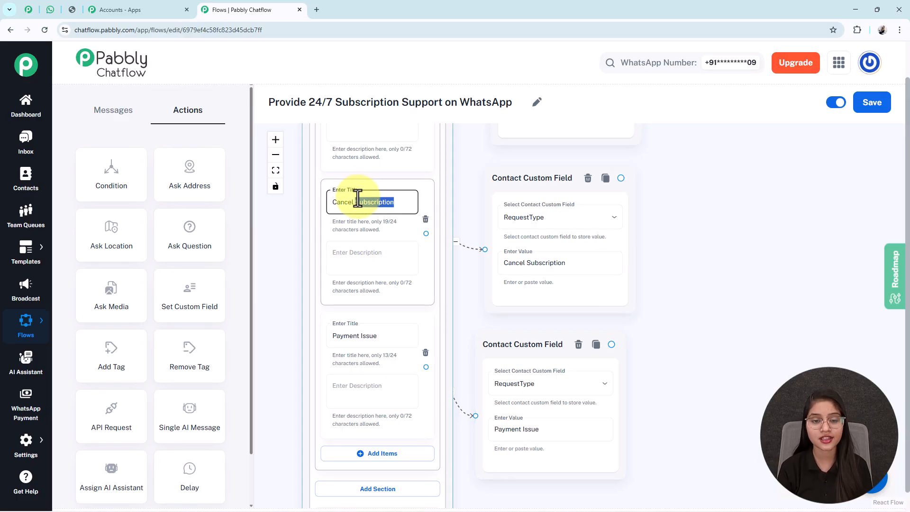
triple_click(527, 262)
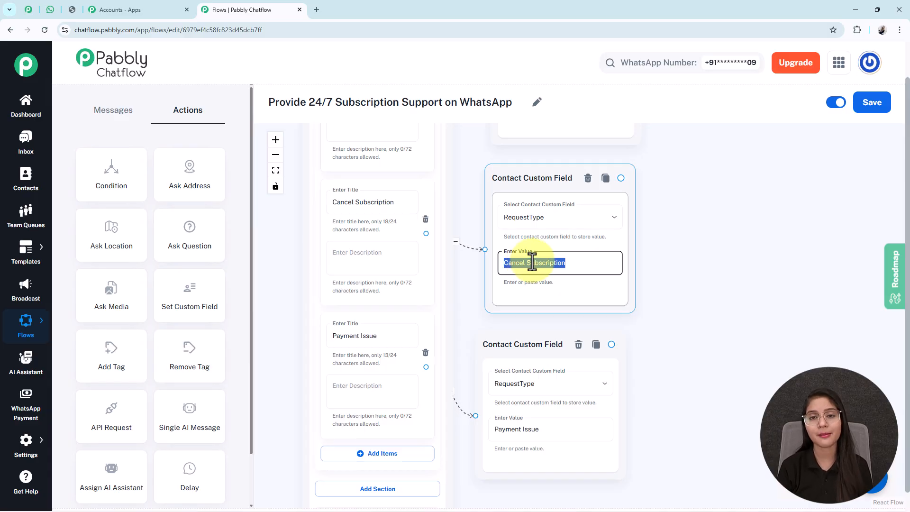
View the request options list and Payment Issue reply in the WhatsApp test chat, then go back to the flow
left_click(55, 14)
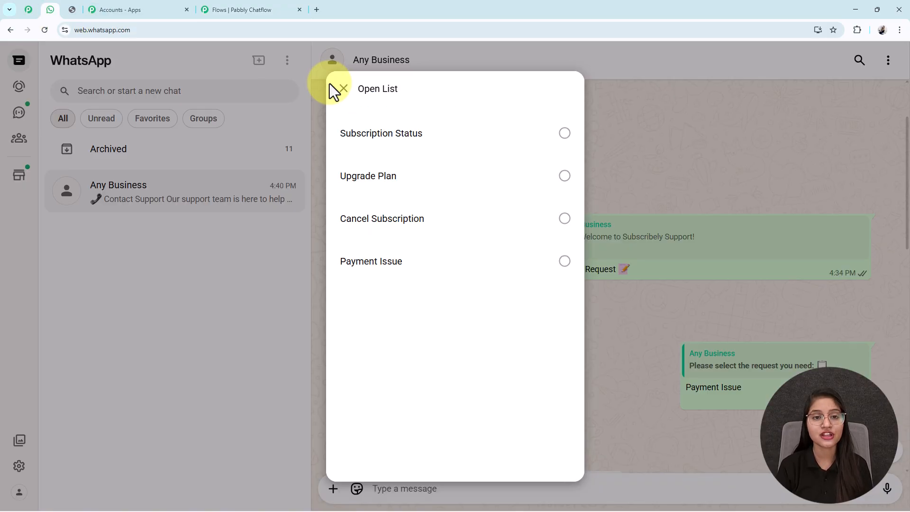
left_click(339, 91)
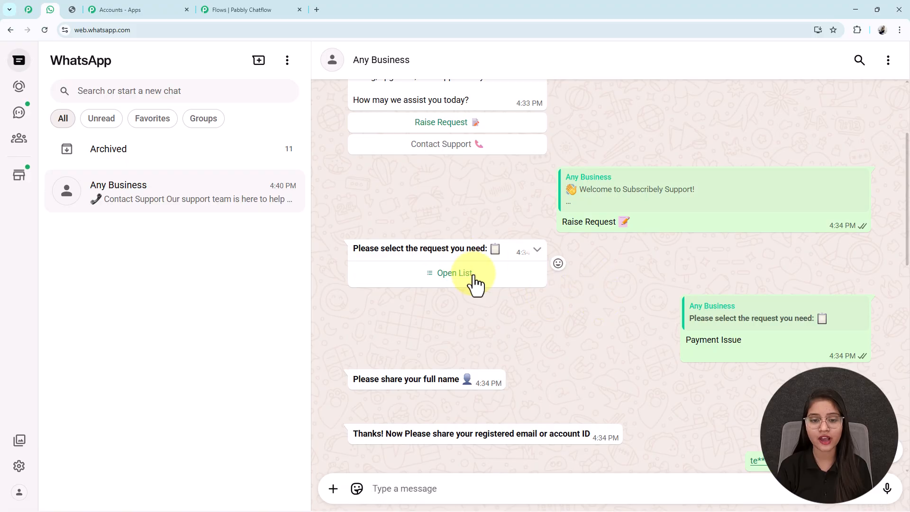
left_click(478, 284)
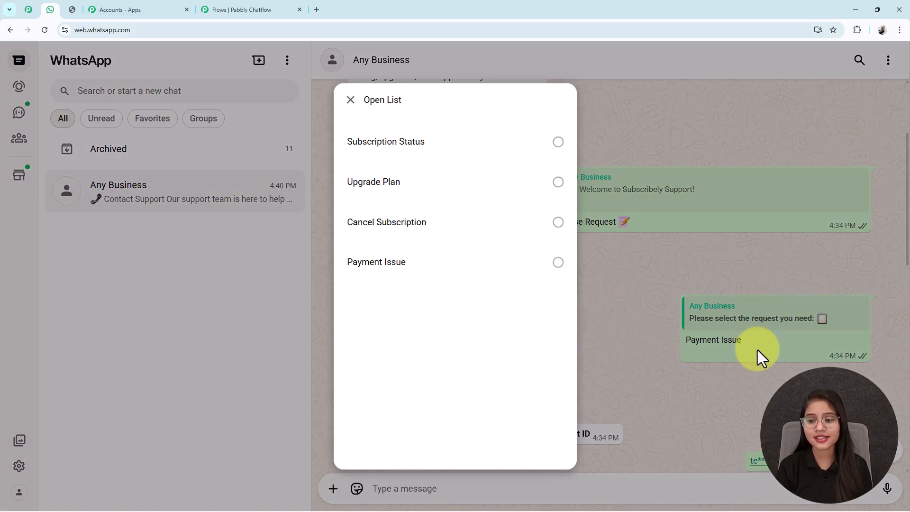
left_click(757, 346)
triple_click(672, 346)
scroll(502, 243, "down", 5)
scroll(502, 243, "down", 4)
left_click_drag(479, 272, 418, 274)
scroll(604, 247, "up", 10)
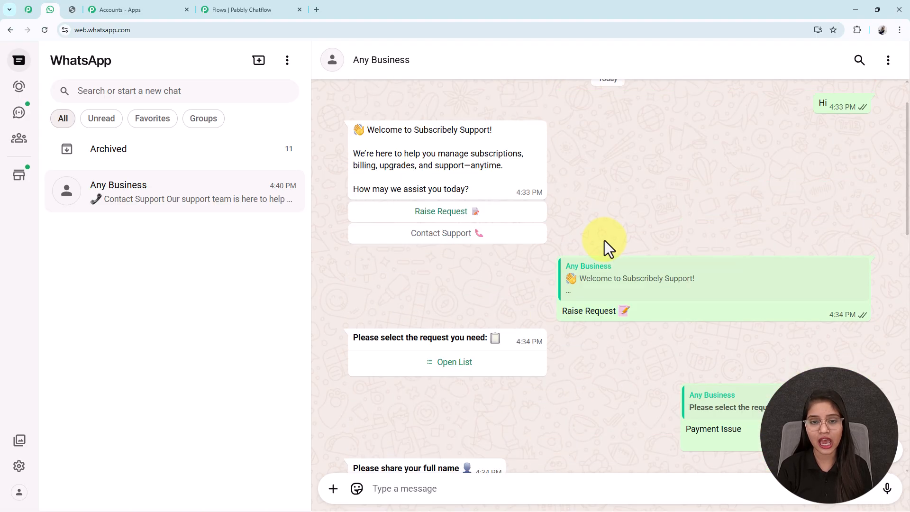
scroll(485, 434, "down", 2)
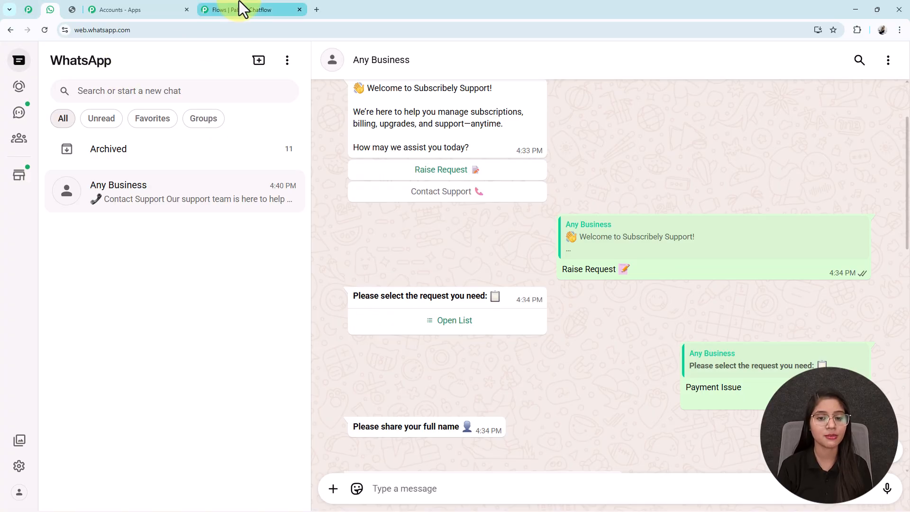
left_click(240, 8)
left_click_drag(748, 312, 705, 441)
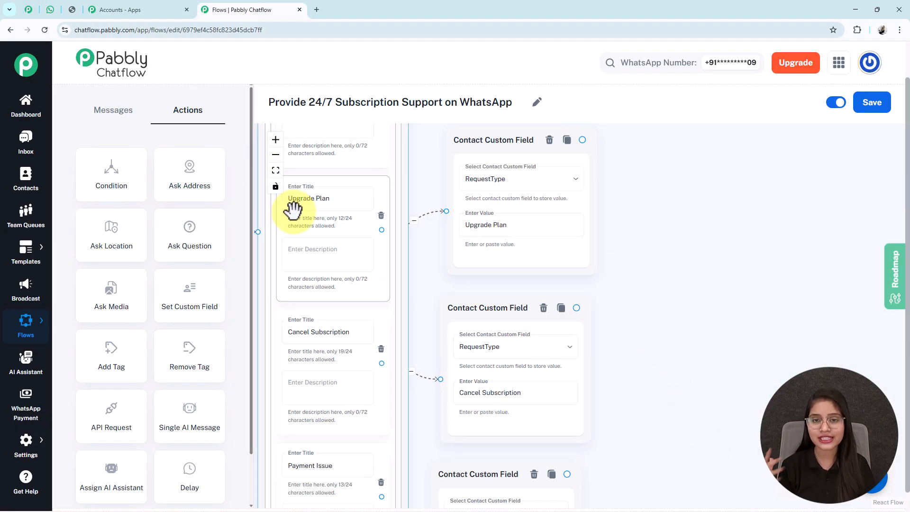
Move the Question node beside the custom field nodes and paste the full-name question text
left_click(276, 170)
left_click_drag(757, 357, 556, 332)
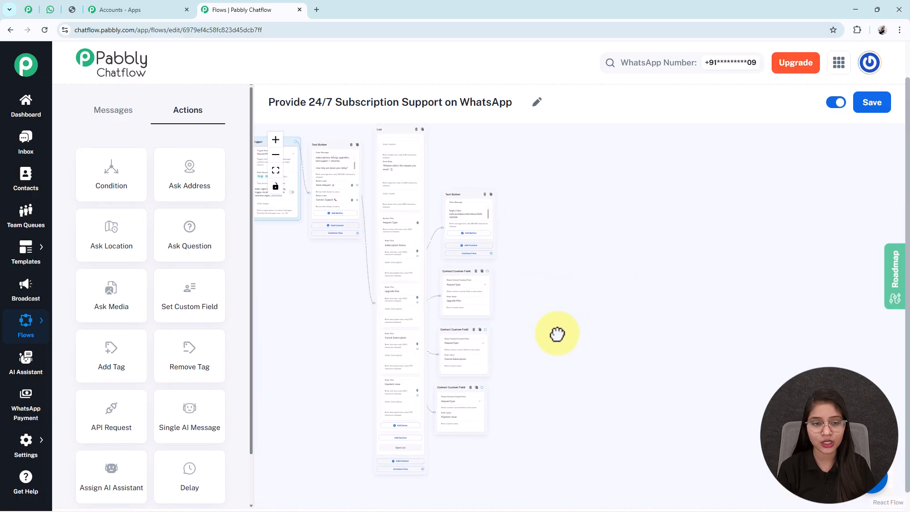
left_click(276, 139)
left_click(276, 140)
left_click(276, 140)
left_click_drag(571, 292, 609, 240)
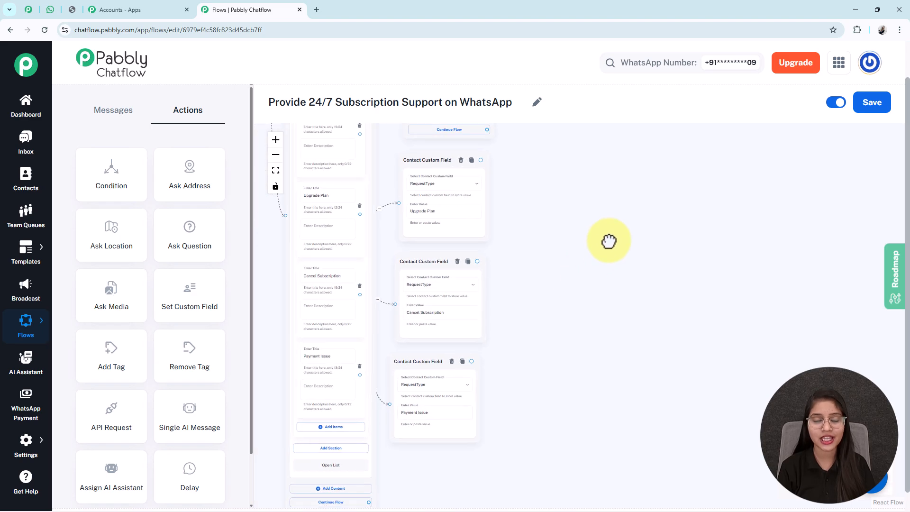
left_click(276, 170)
left_click_drag(516, 197, 735, 331)
left_click_drag(729, 299, 574, 262)
left_click(275, 141)
left_click(275, 141)
left_click(275, 141)
left_click(274, 142)
left_click(275, 141)
left_click(274, 141)
left_click(564, 303)
type("*Please share your full name* 👤")
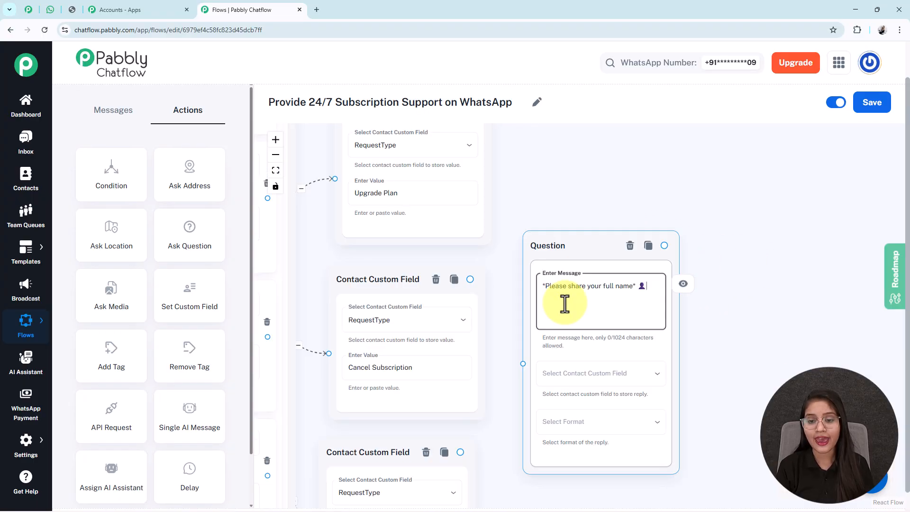
Save the full-name reply to FullName with Text as the reply format
left_click(610, 374)
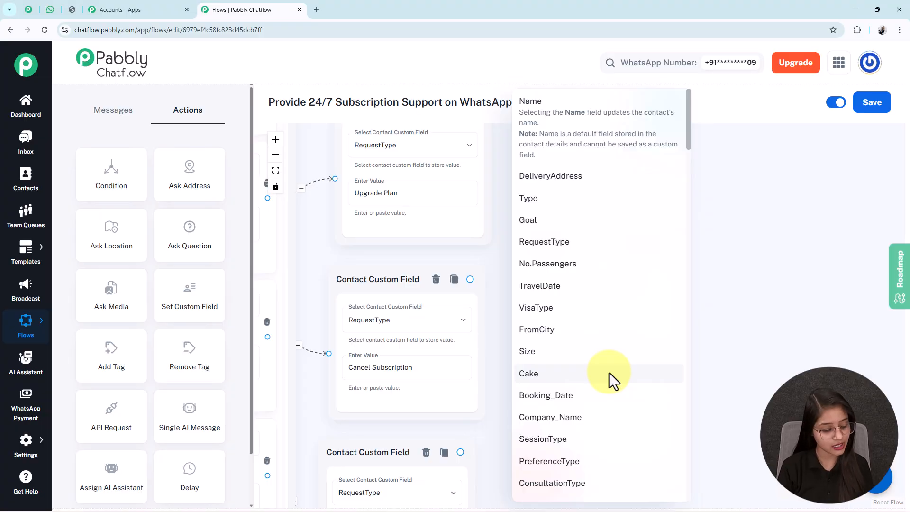
scroll(609, 372, "down", 10)
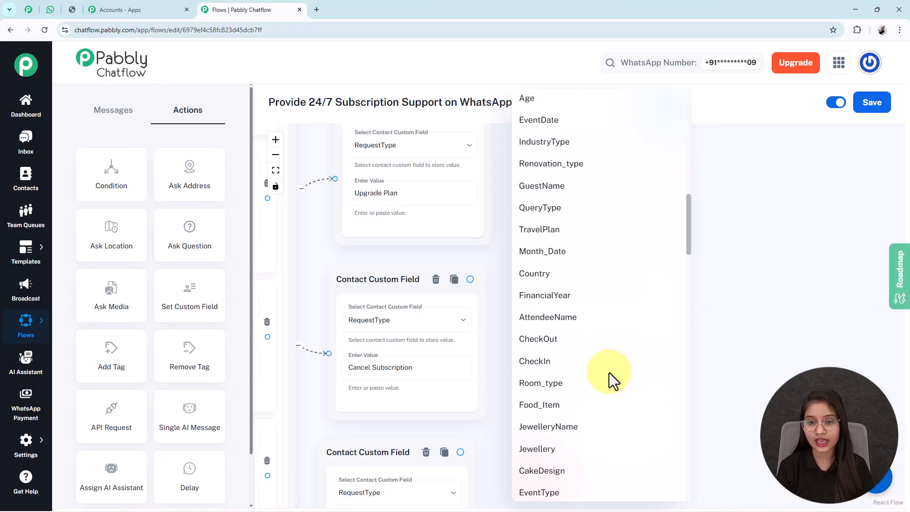
scroll(609, 373, "down", 10)
scroll(609, 372, "up", 5)
left_click(552, 307)
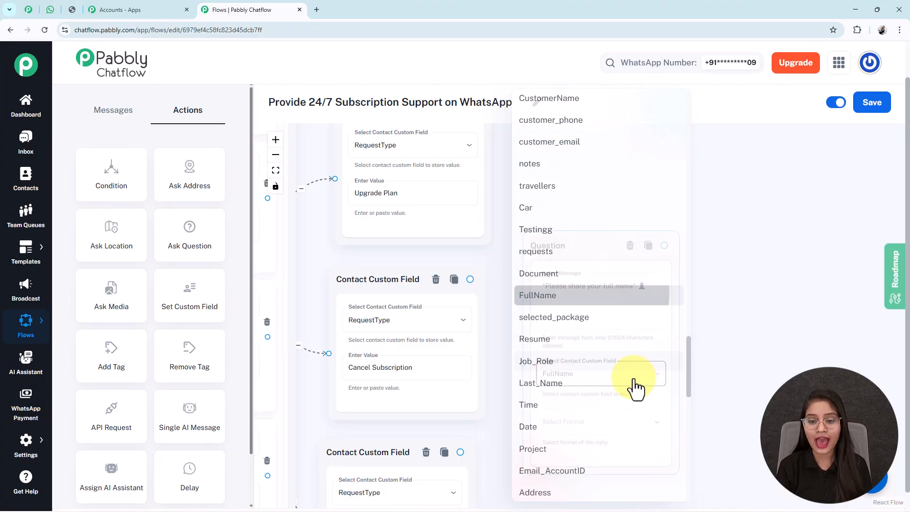
left_click(547, 429)
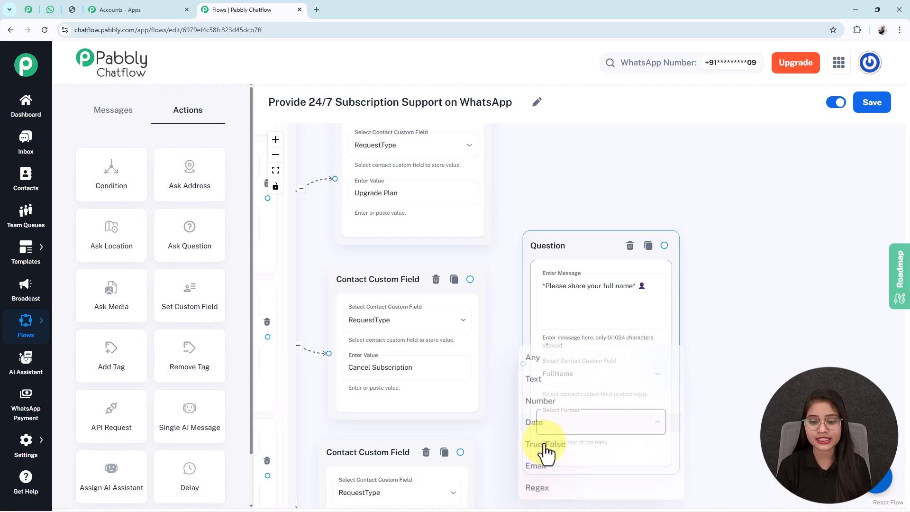
left_click(544, 378)
left_click_drag(739, 416, 735, 287)
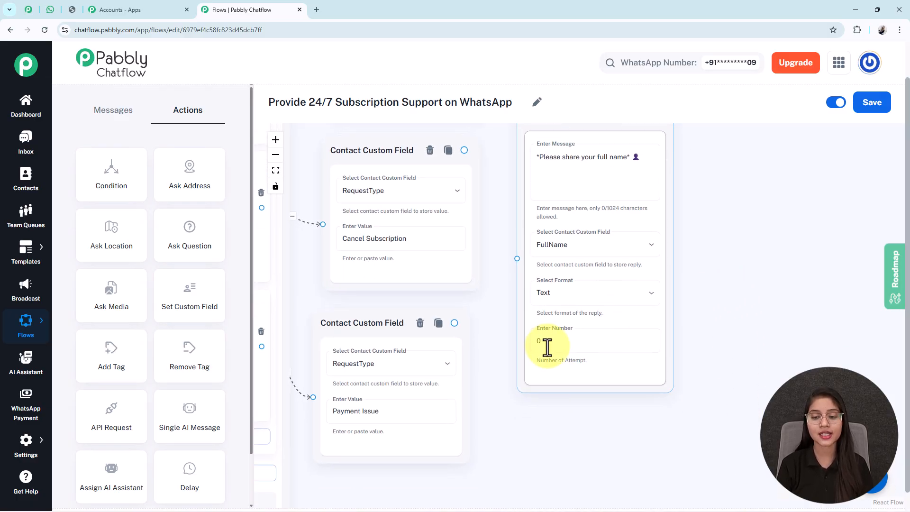
Confirm the Text format and leave the number of attempts at 0
left_click(562, 417)
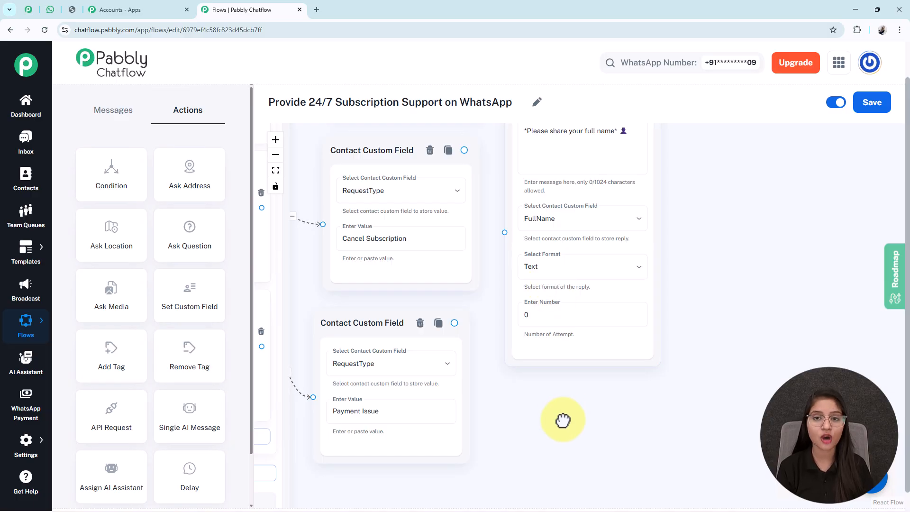
scroll(561, 409, "up", 3)
left_click(575, 199)
triple_click(574, 199)
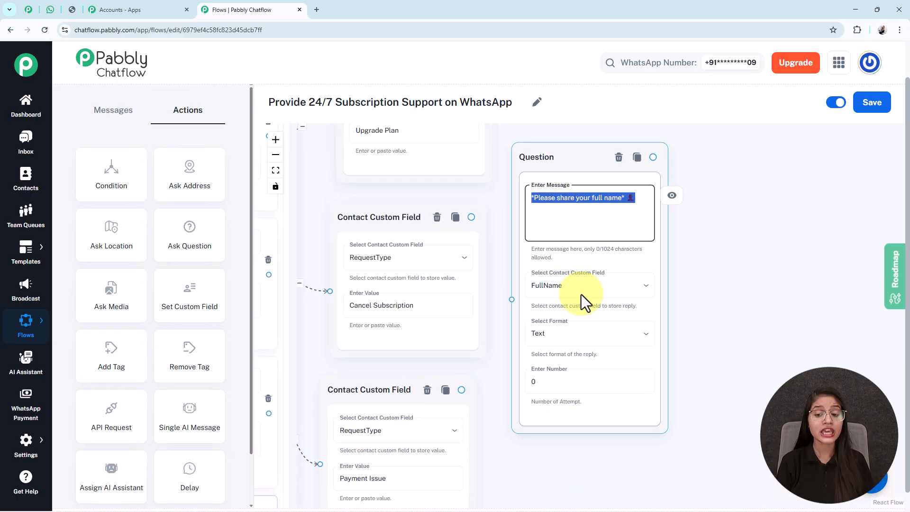
left_click(579, 339)
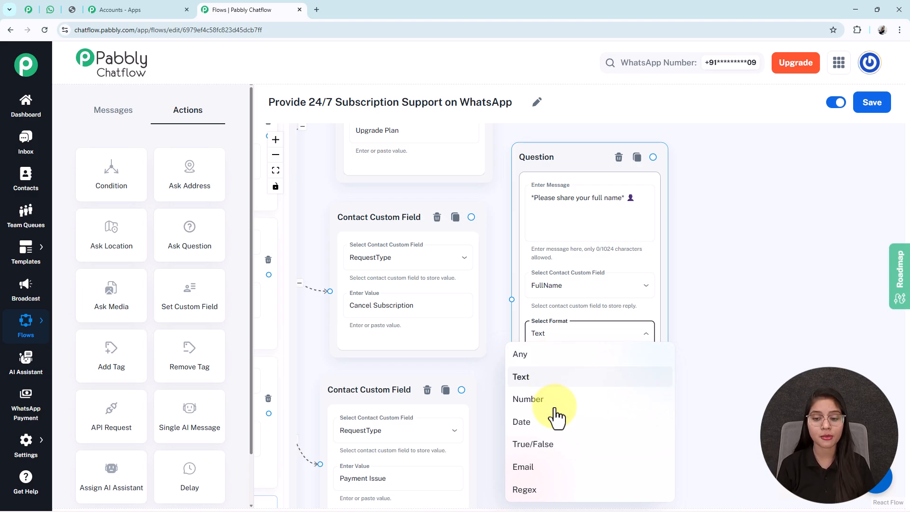
left_click(702, 311)
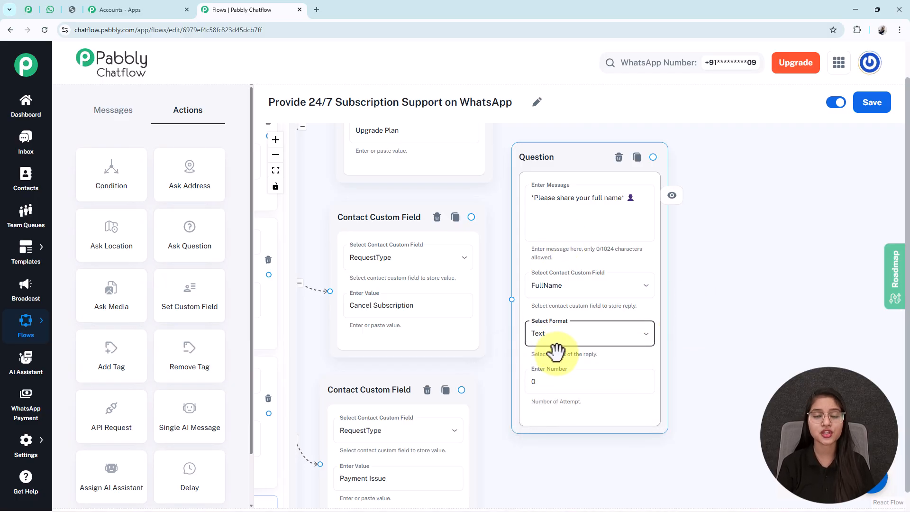
left_click(553, 192)
left_click(552, 380)
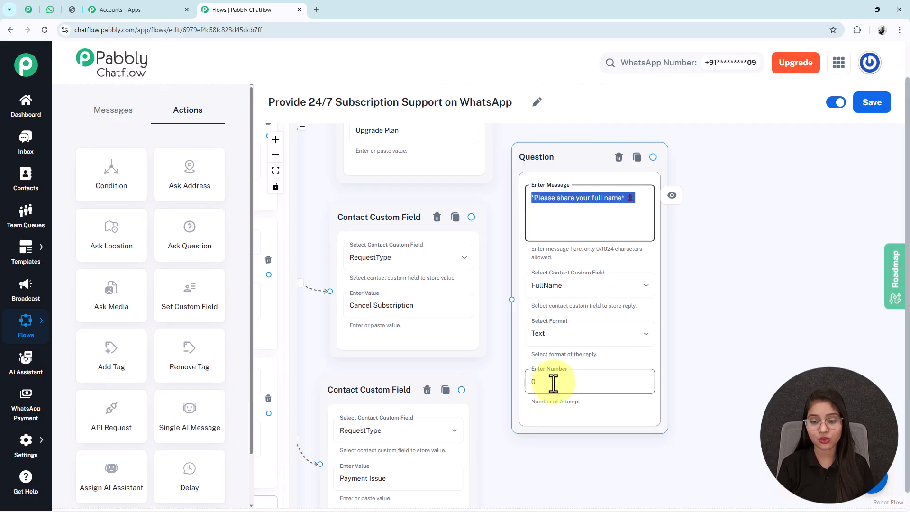
type("1")
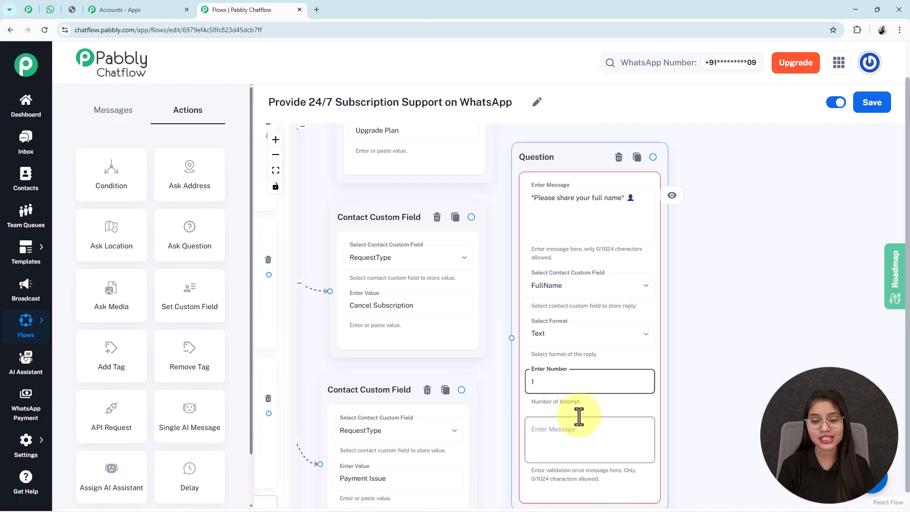
key("BackSpace")
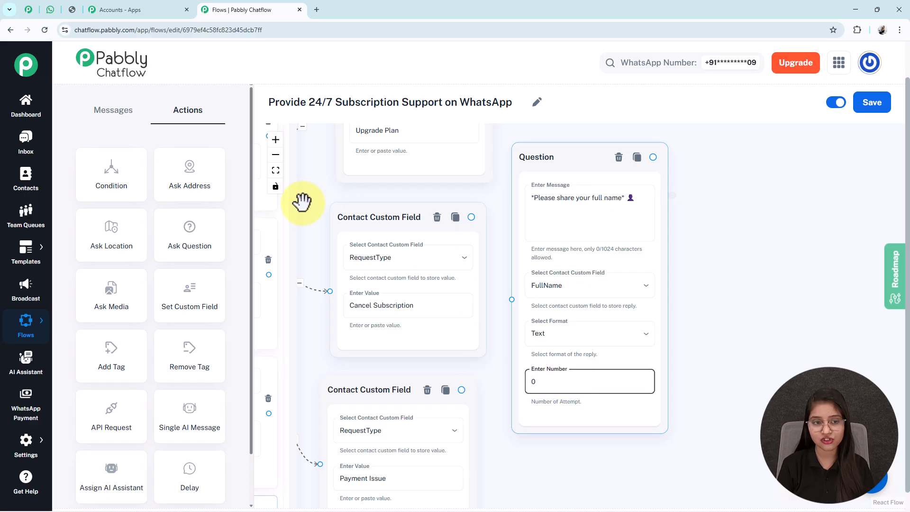
left_click(275, 170)
left_click_drag(703, 241, 544, 234)
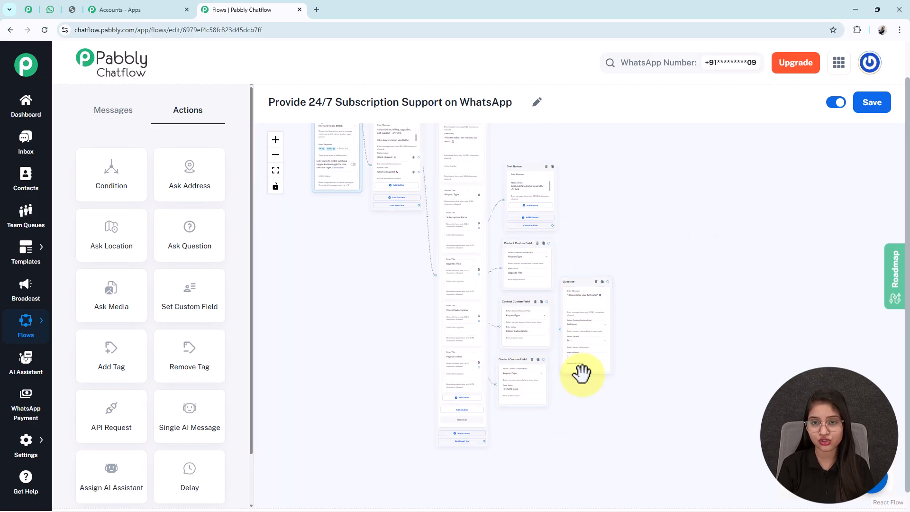
Pan along the question chain for Email_AccountID, issue and ContactNumber
left_click_drag(688, 318, 633, 327)
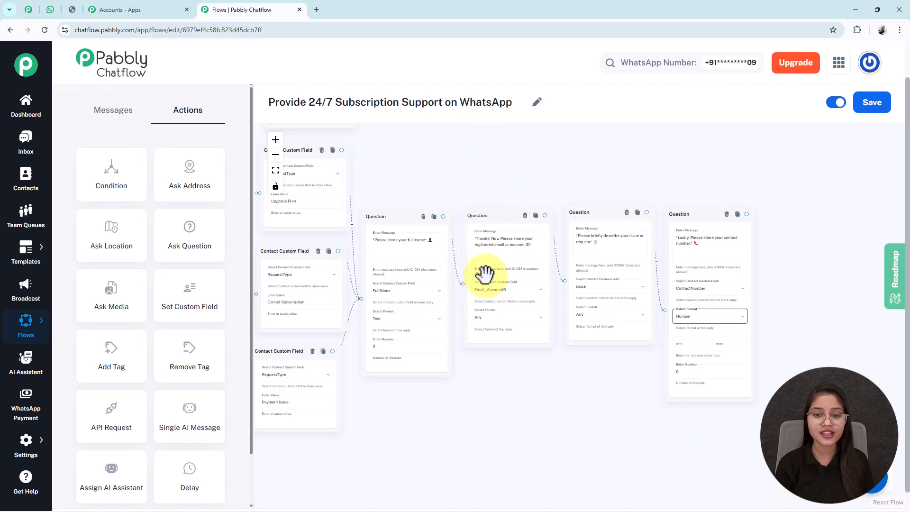
left_click_drag(502, 385, 478, 385)
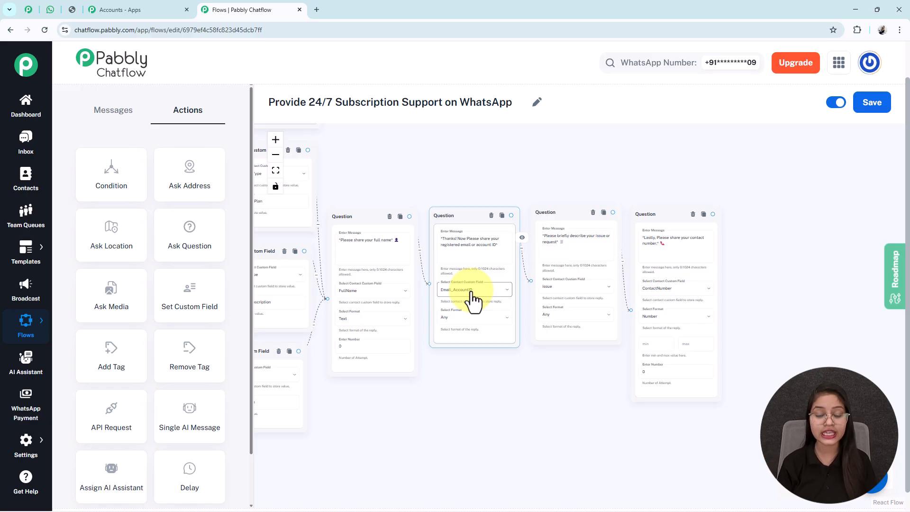
left_click_drag(575, 391, 535, 394)
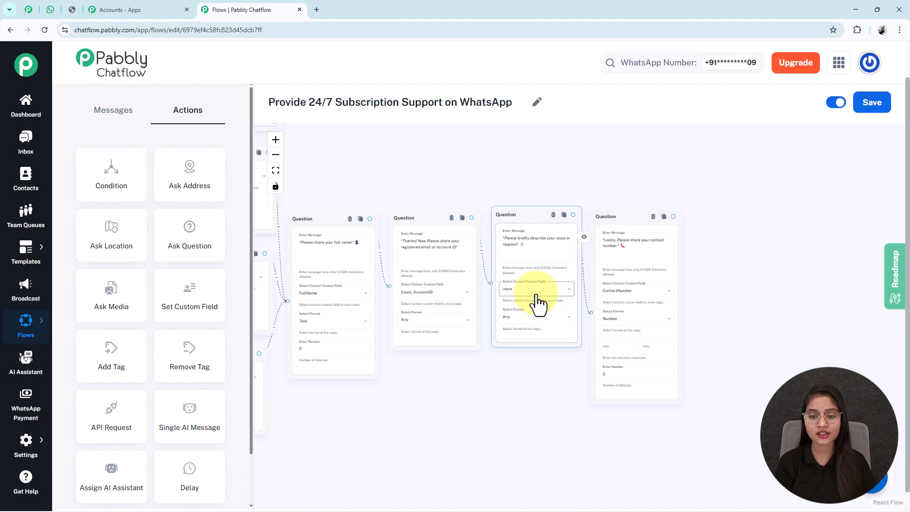
left_click_drag(731, 355, 649, 349)
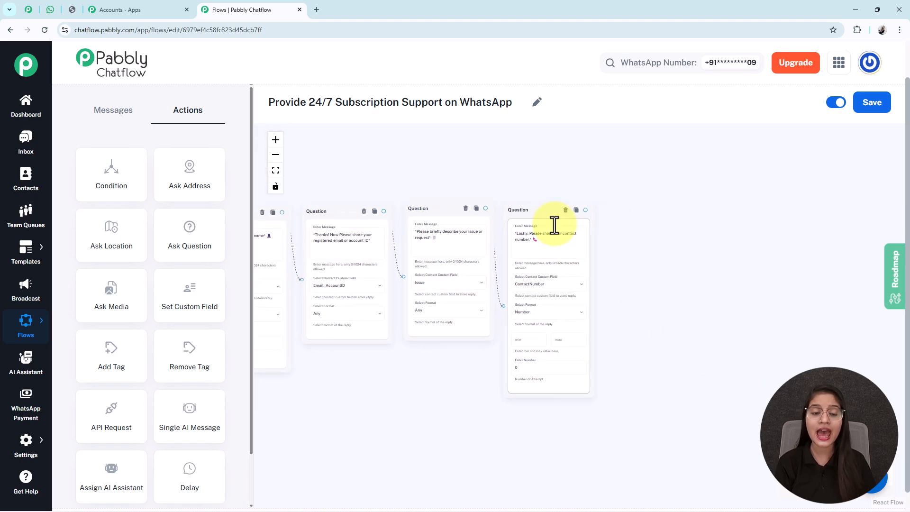
left_click(276, 141)
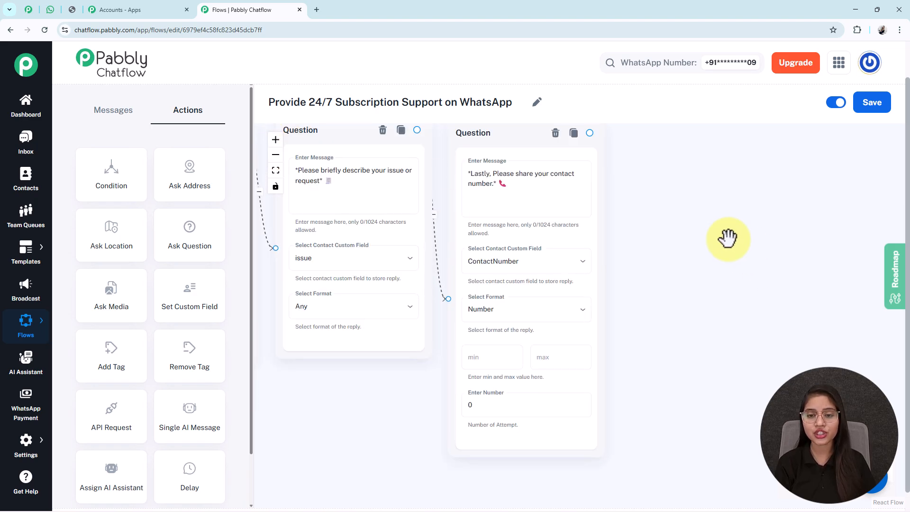
scroll(674, 239, "up", 2)
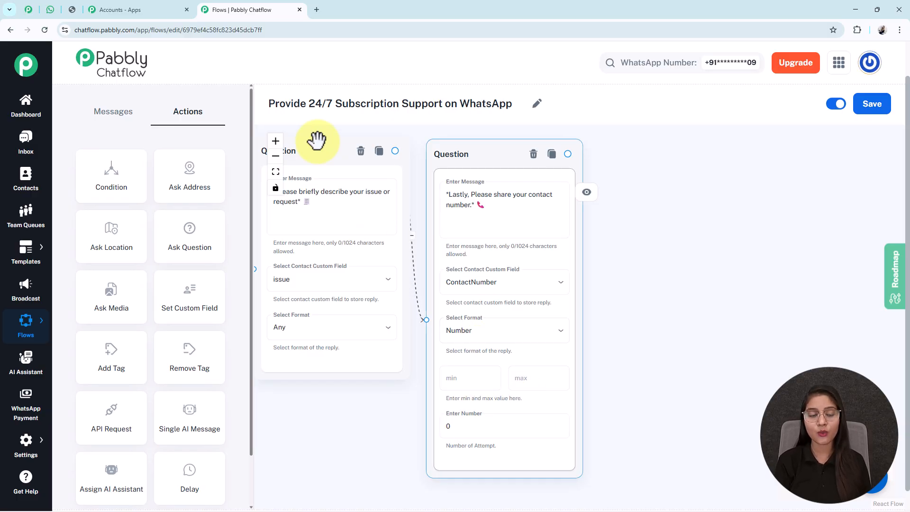
Re-centre the four questions and drag a new step out of the contact number question
left_click(275, 171)
left_click_drag(615, 417, 451, 378)
left_click(274, 142)
left_click(274, 142)
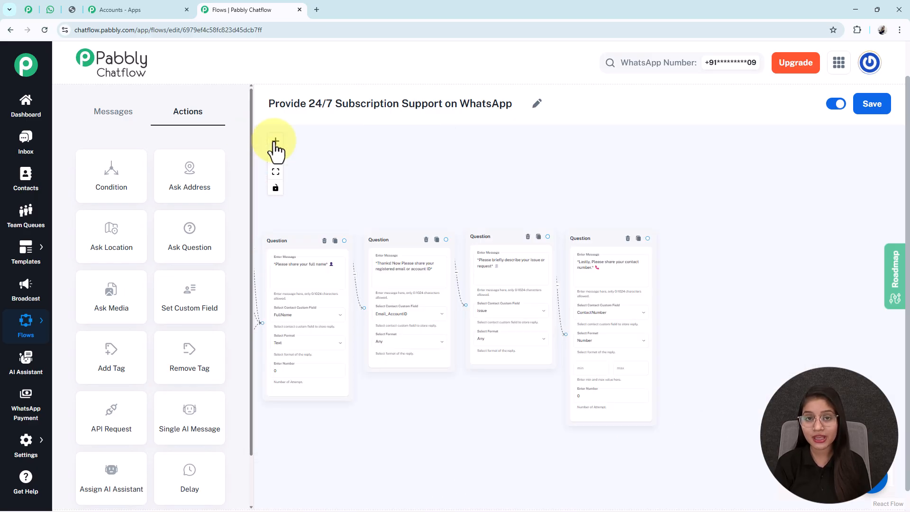
left_click(273, 142)
left_click(275, 157)
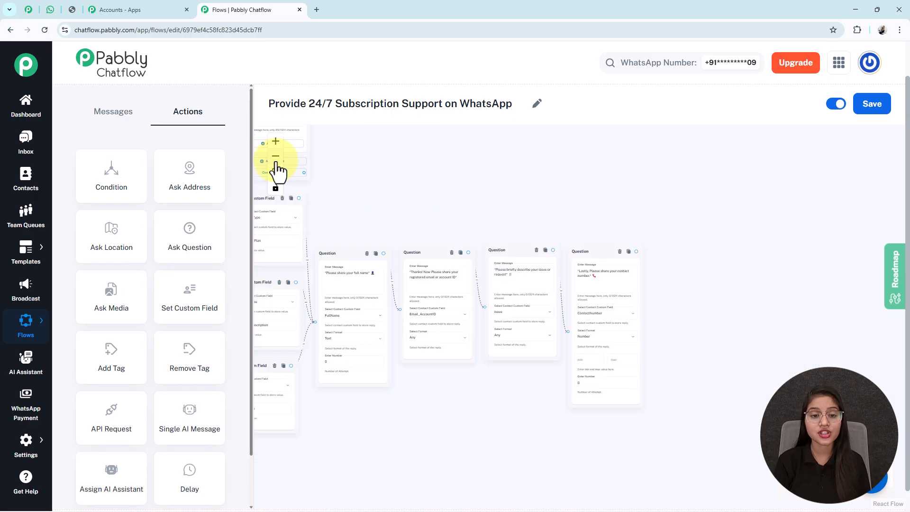
left_click(275, 158)
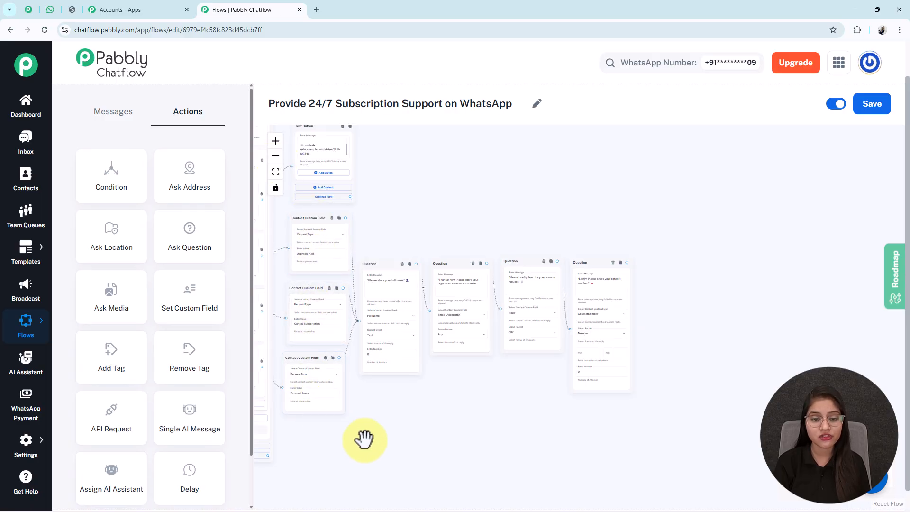
left_click_drag(274, 331, 331, 333)
left_click_drag(417, 301, 324, 289)
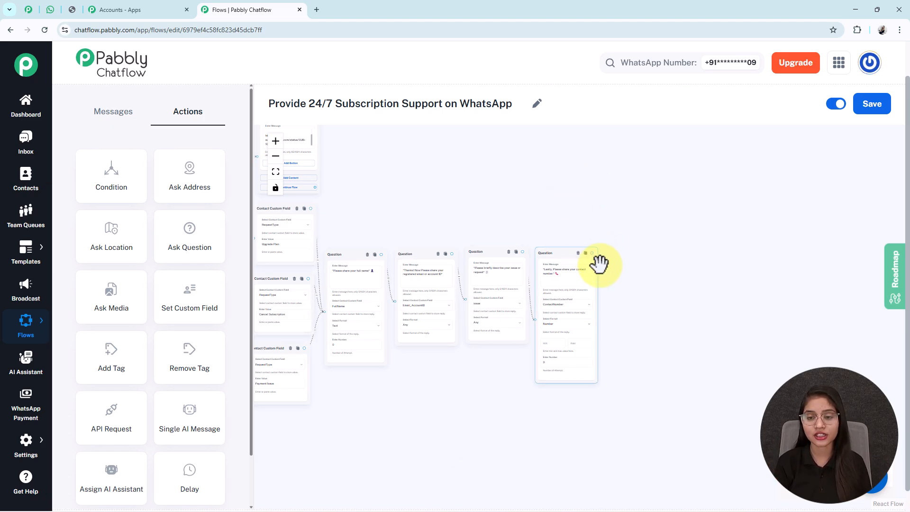
left_click_drag(611, 283, 610, 286)
Add a Text Button after the last question and paste the summary message using $FullName and $Email_AccountID
left_click(610, 294)
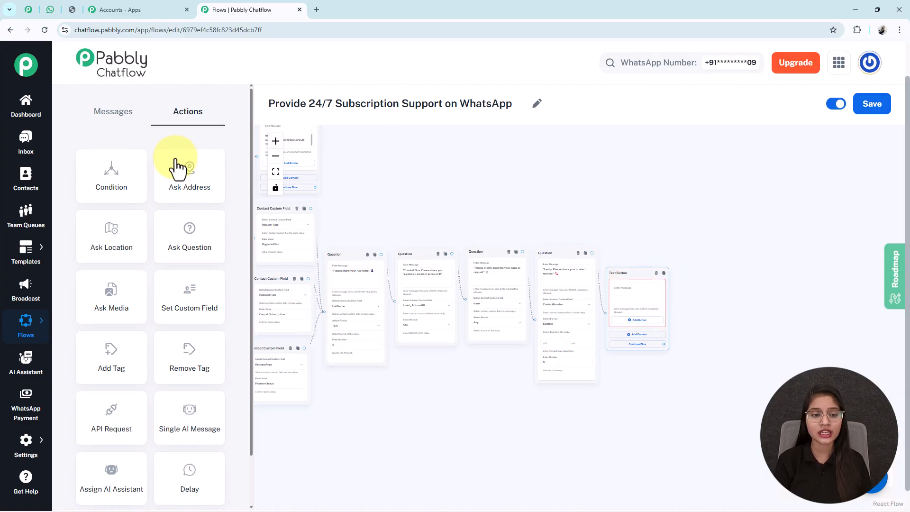
left_click(275, 142)
left_click(275, 142)
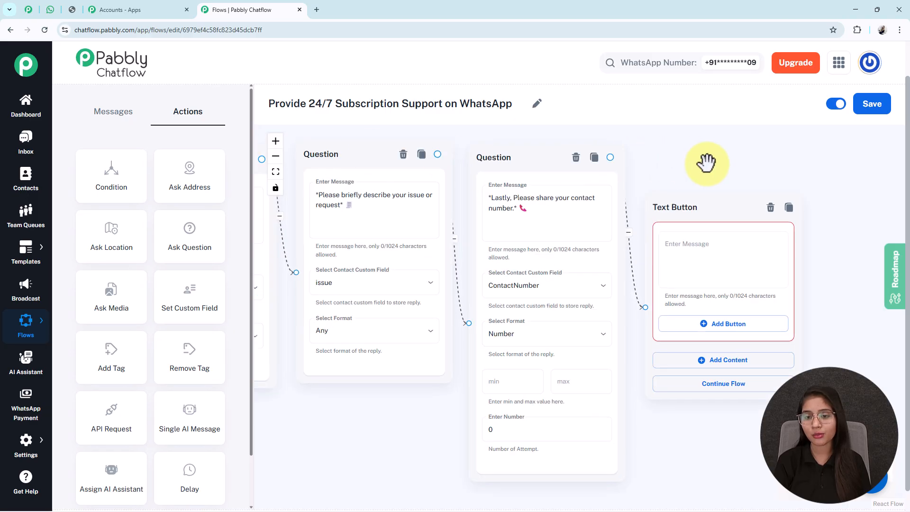
left_click_drag(705, 162, 564, 142)
left_click(563, 219)
key("ctrl+v")
scroll(562, 220, "up", 5)
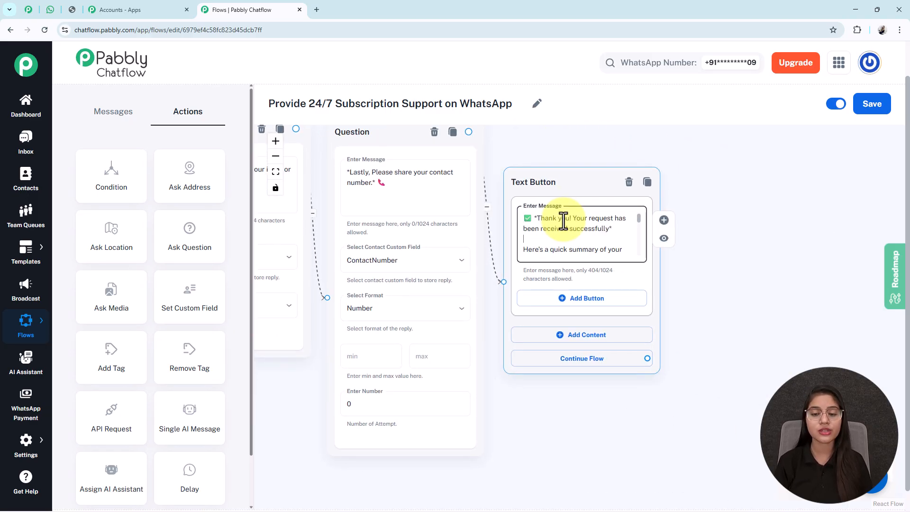
scroll(563, 219, "down", 3)
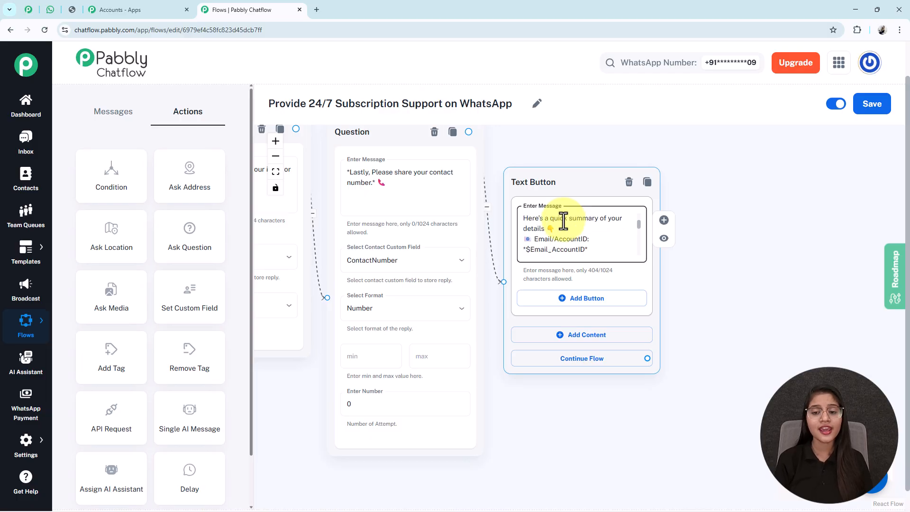
scroll(563, 219, "down", 2)
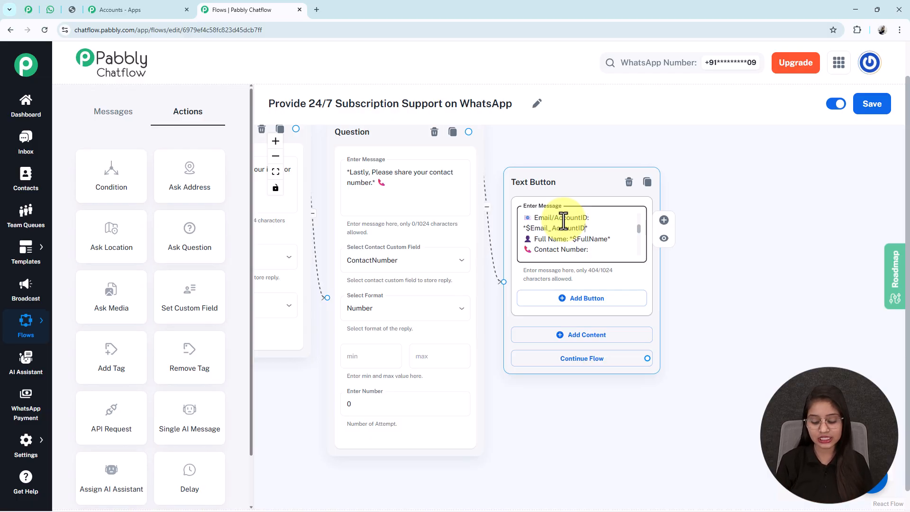
scroll(563, 220, "down", 2)
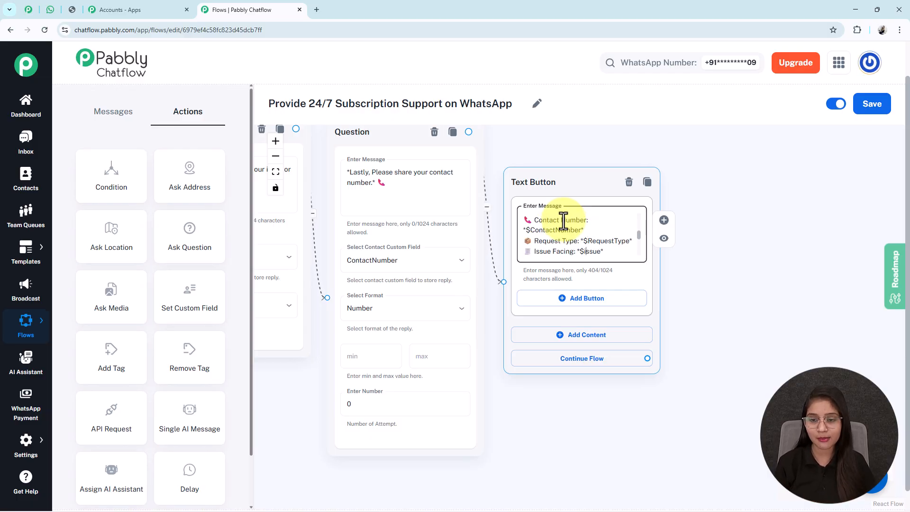
scroll(563, 219, "down", 1)
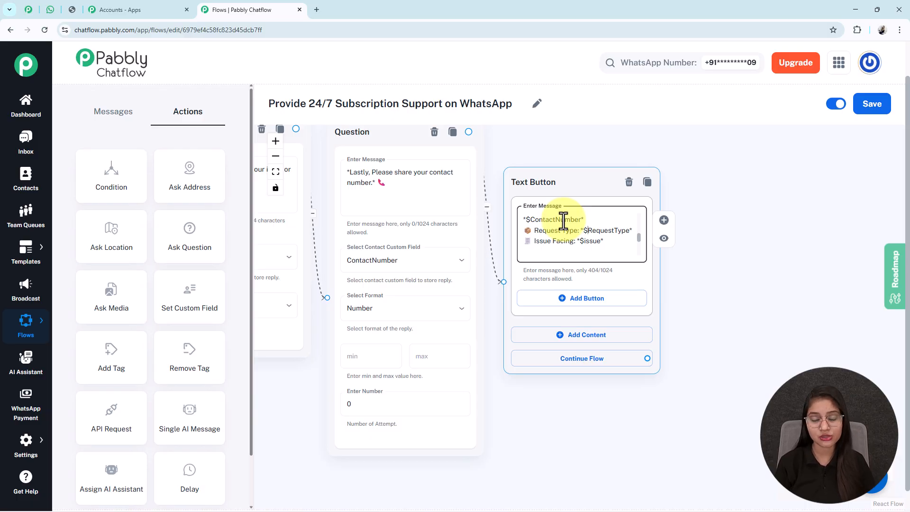
scroll(563, 220, "up", 2)
scroll(563, 221, "up", 1)
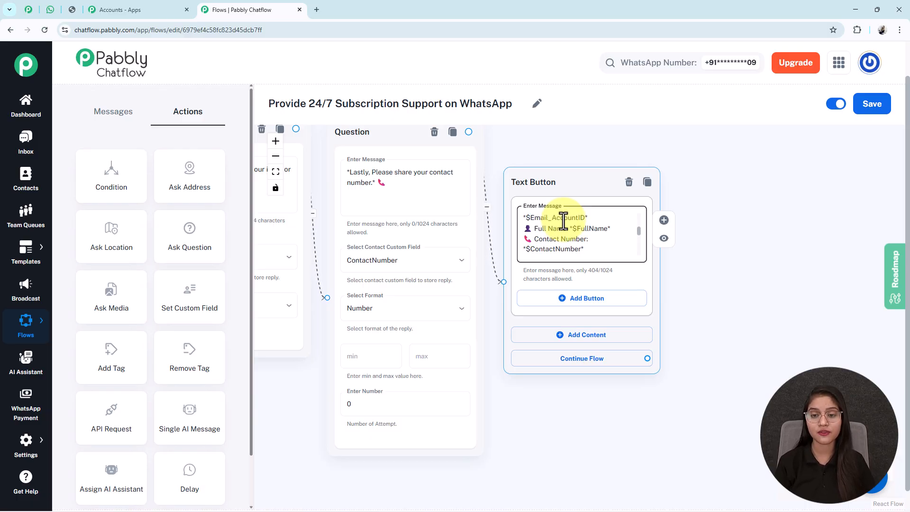
scroll(563, 220, "up", 1)
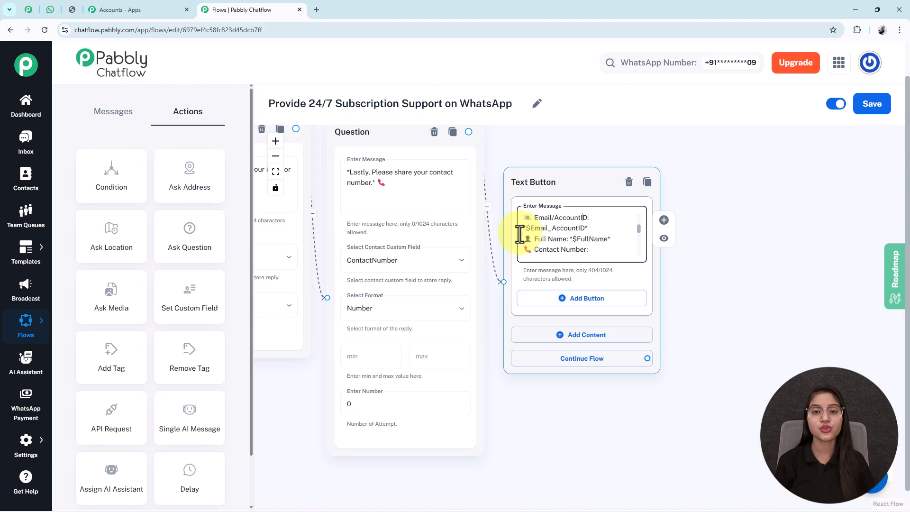
Recheck the custom field the full-name question saves its answer to
left_click(275, 172)
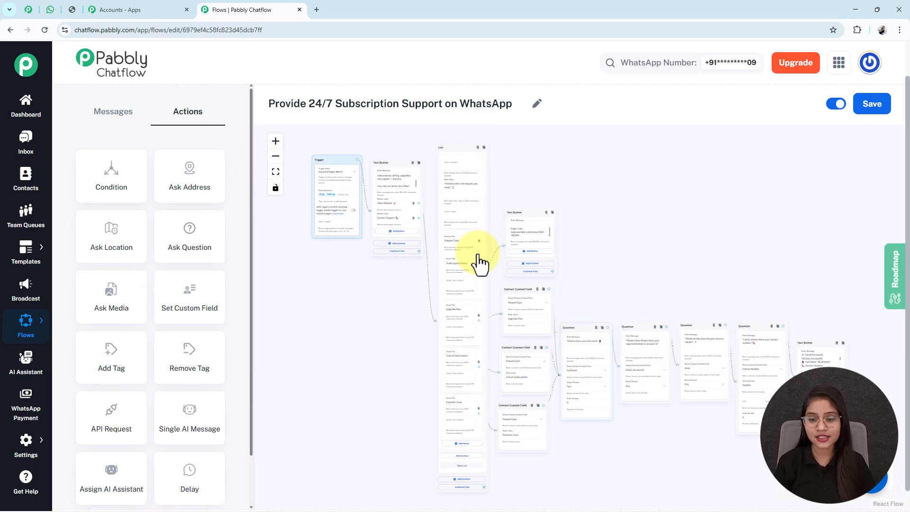
left_click(276, 144)
left_click(276, 144)
left_click(275, 144)
left_click(276, 144)
left_click_drag(582, 326, 489, 164)
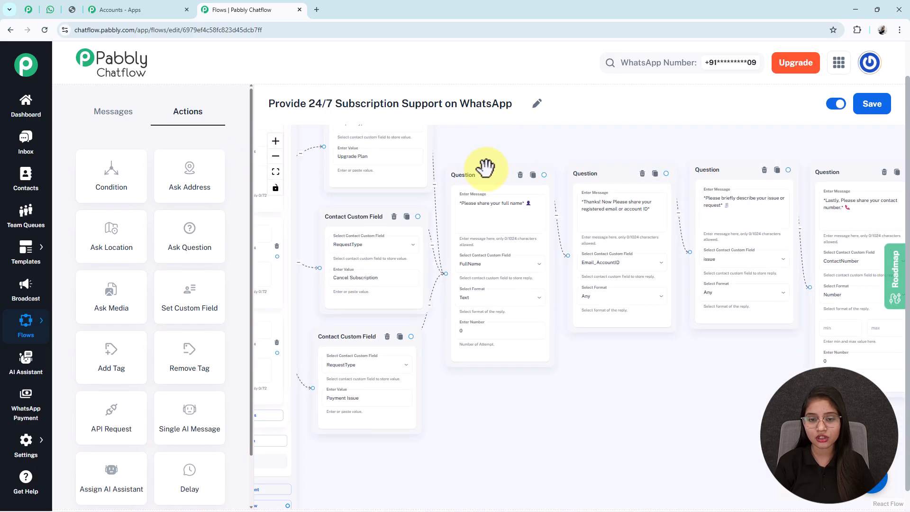
left_click(492, 278)
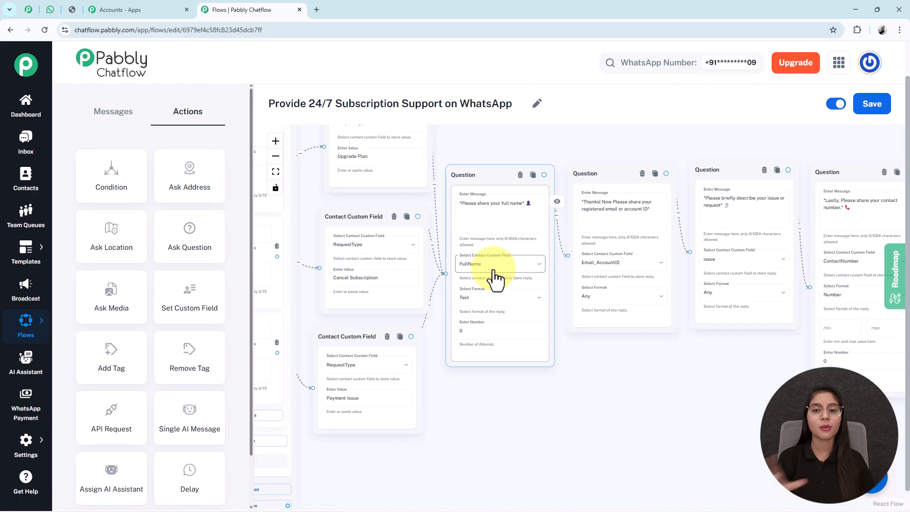
left_click(705, 356)
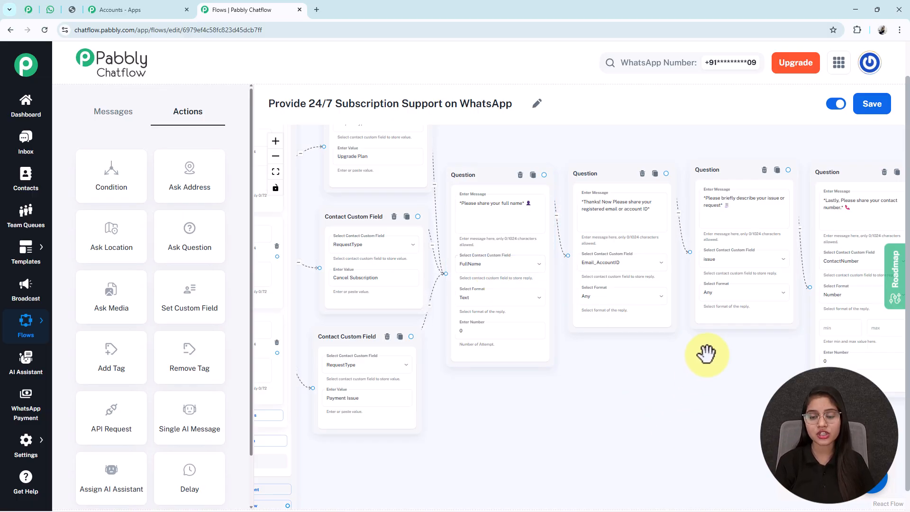
Select the FullName placeholder in the summary and compare it against the WhatsApp test chat
left_click_drag(705, 356, 346, 331)
left_click(617, 219)
double_click(629, 228)
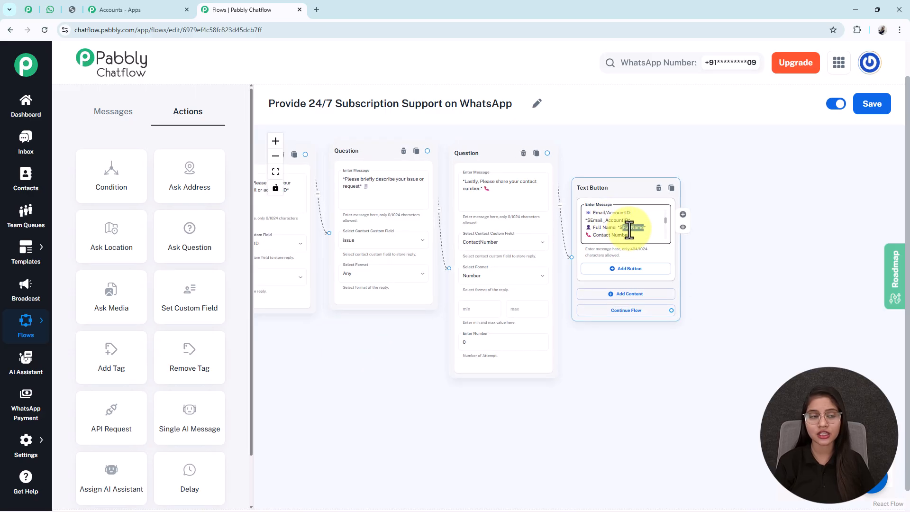
left_click(53, 10)
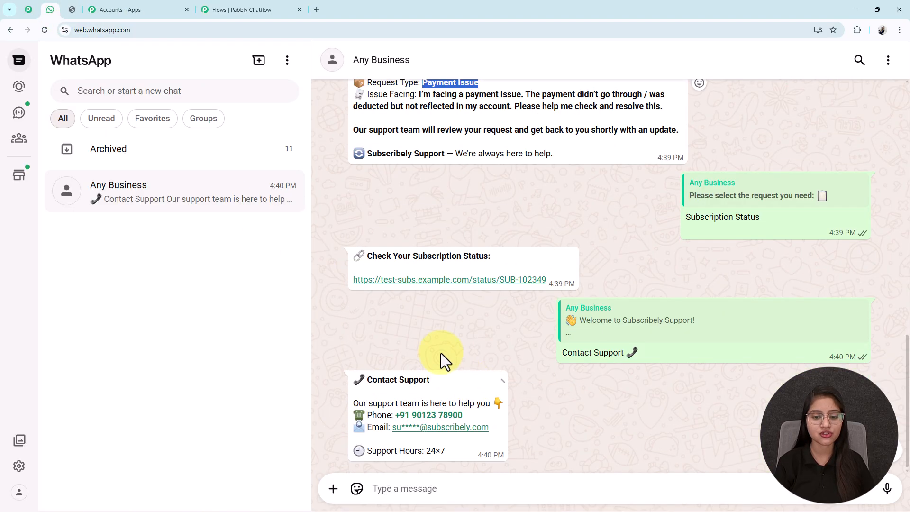
scroll(456, 368, "up", 5)
left_click(402, 395)
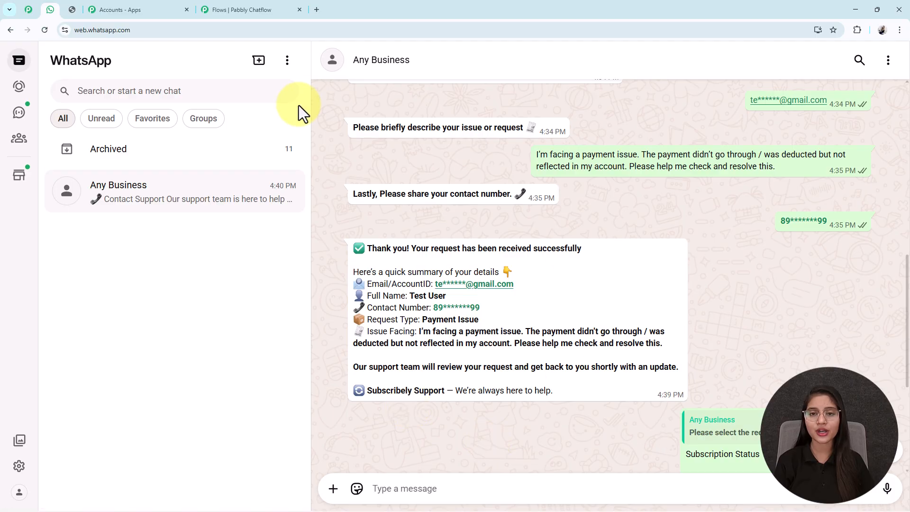
left_click(235, 10)
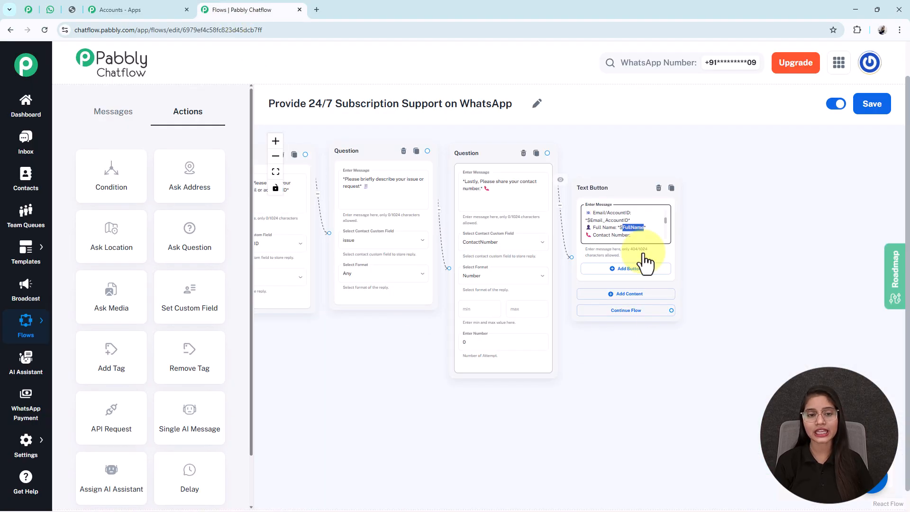
Branch a Text Button off Contact Support with the support phone, email and 24×7 hours, then save
left_click(275, 172)
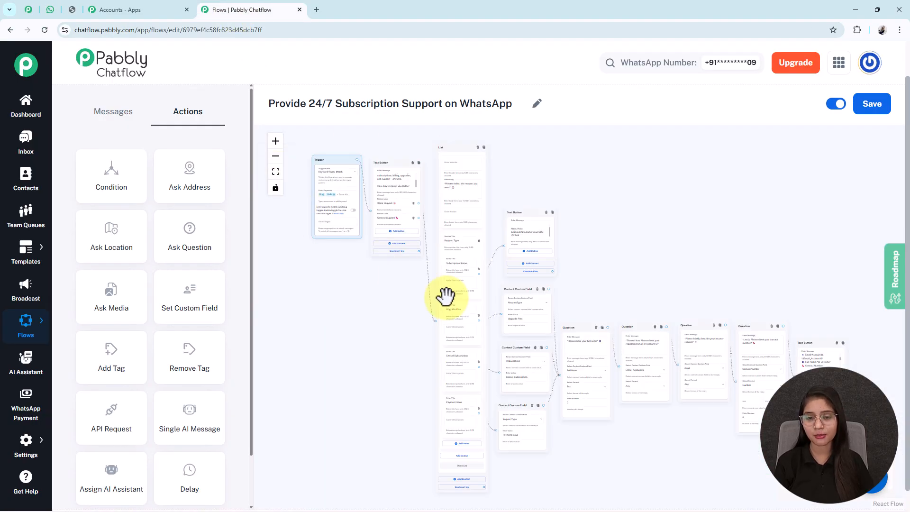
left_click_drag(398, 249, 399, 272)
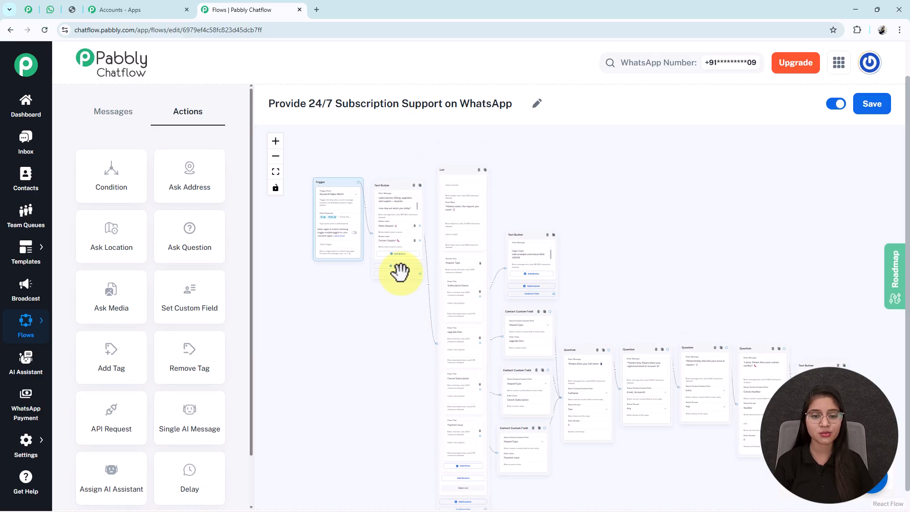
left_click(278, 142)
left_click(277, 142)
left_click(277, 141)
left_click_drag(298, 325, 379, 397)
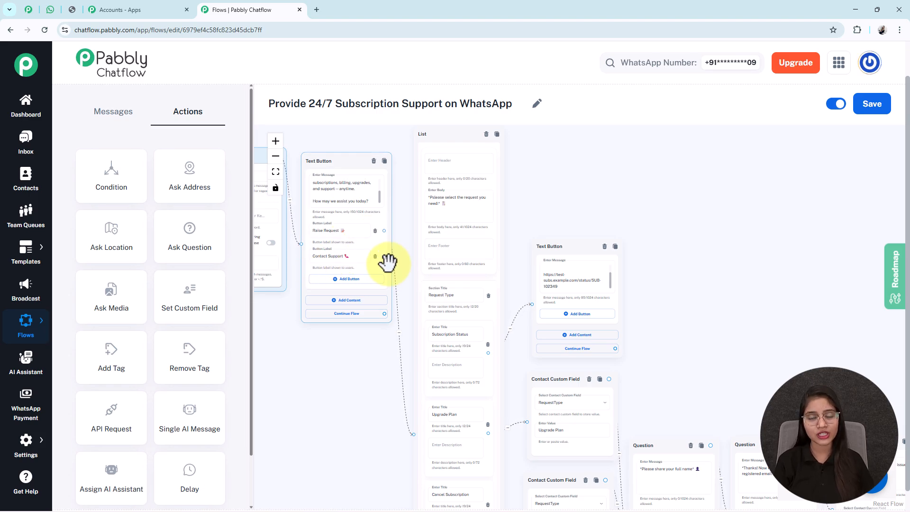
left_click_drag(384, 256, 663, 280)
left_click(664, 296)
left_click(685, 334)
key("ctrl+v")
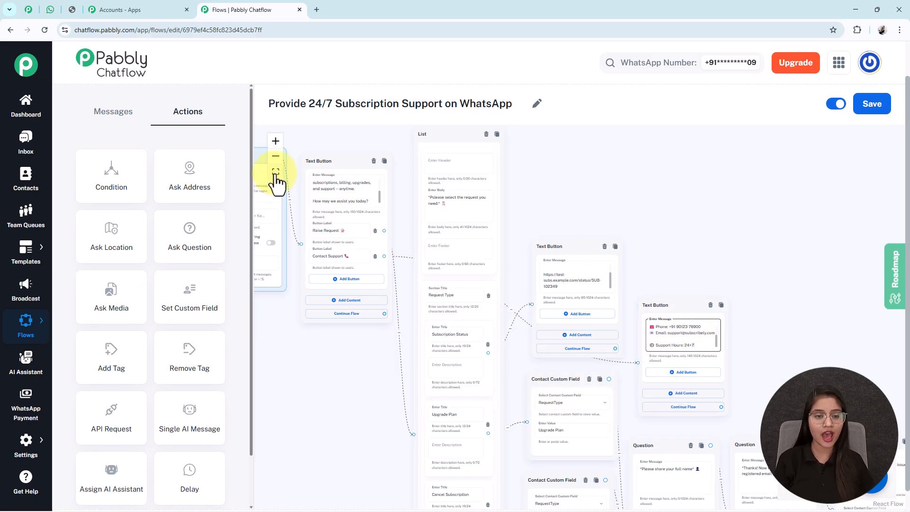
left_click(274, 172)
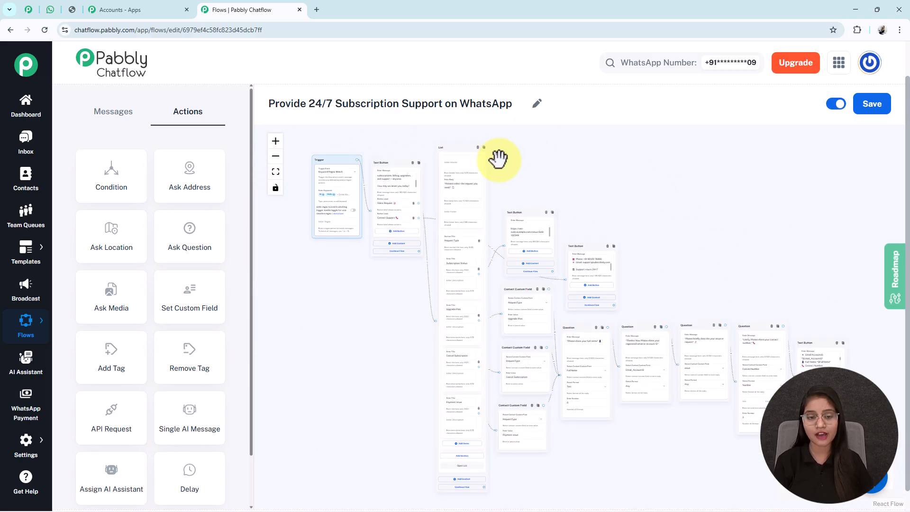
left_click(880, 108)
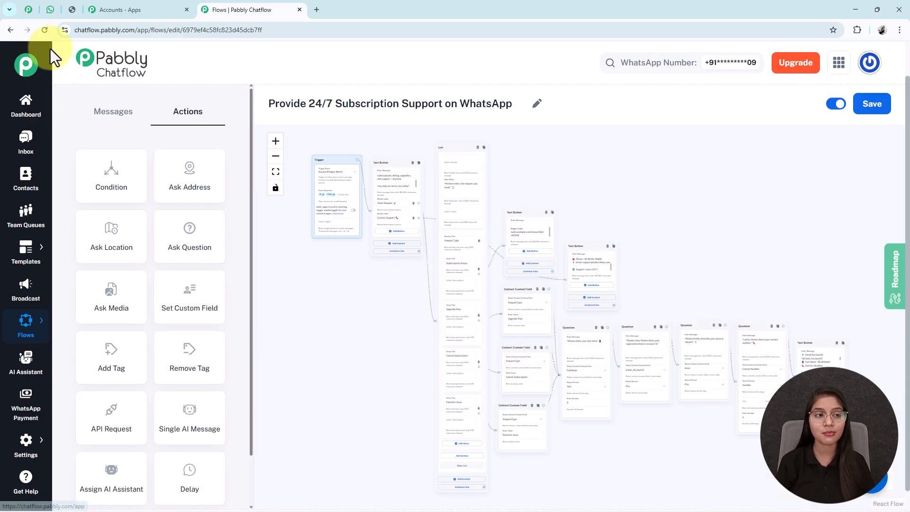
left_click(49, 9)
scroll(493, 303, "up", 10)
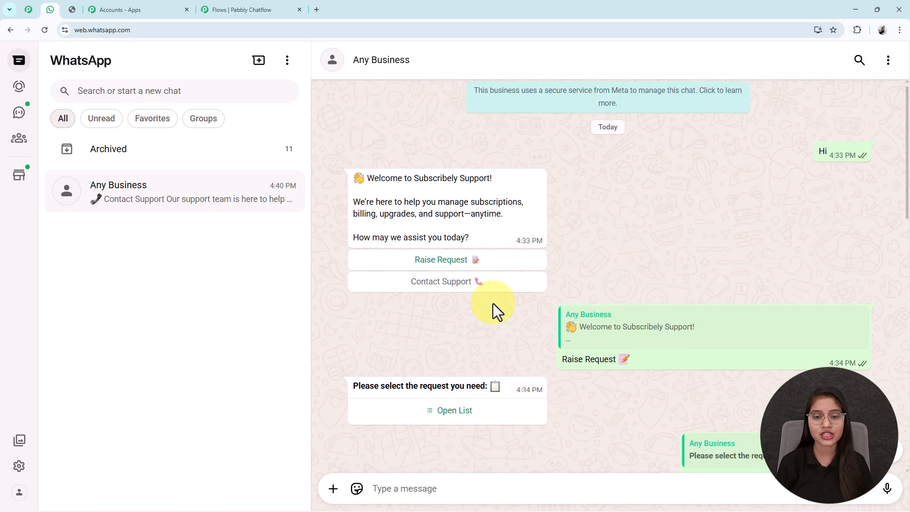
scroll(493, 303, "down", 7)
scroll(493, 303, "down", 9)
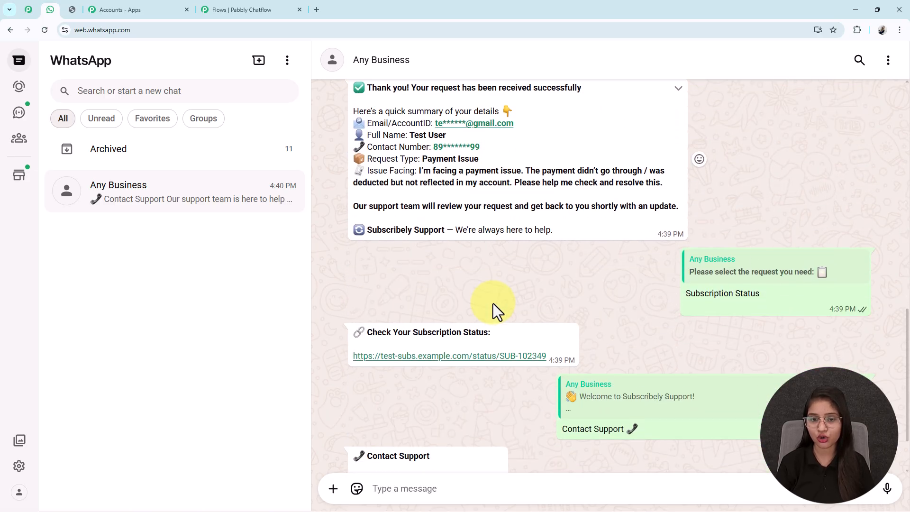
left_click(219, 9)
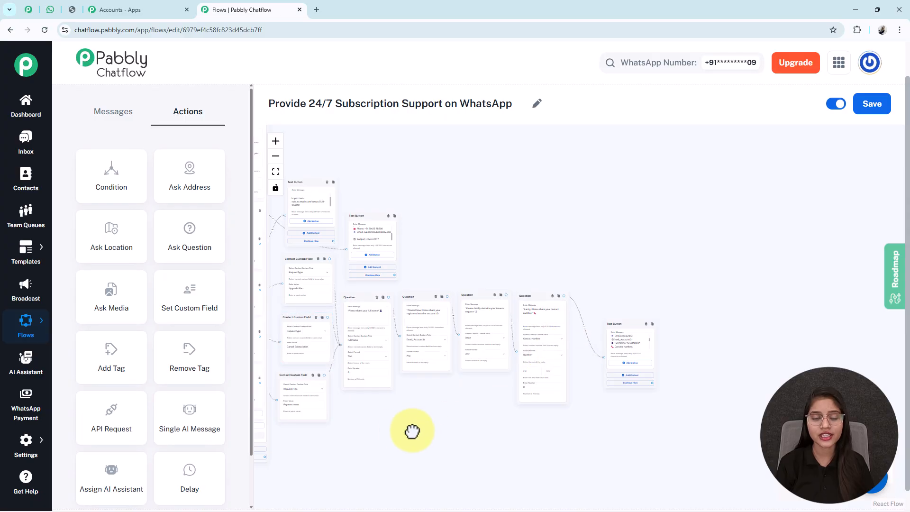
Review the Pabbly Connect workflow sending 'New Message Received' data to Google Sheets 'Add New Row'
left_click_drag(407, 431, 447, 420)
left_click_drag(436, 460, 383, 460)
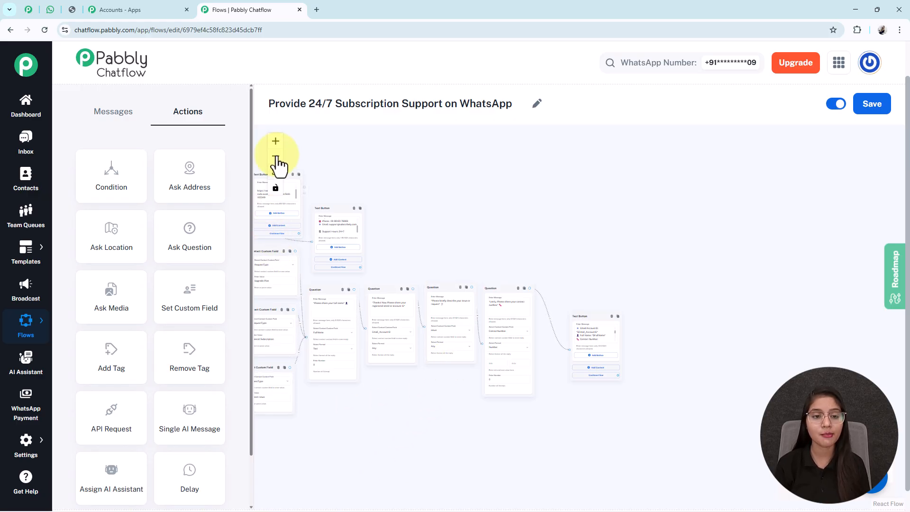
left_click(275, 141)
scroll(616, 267, "down", 1)
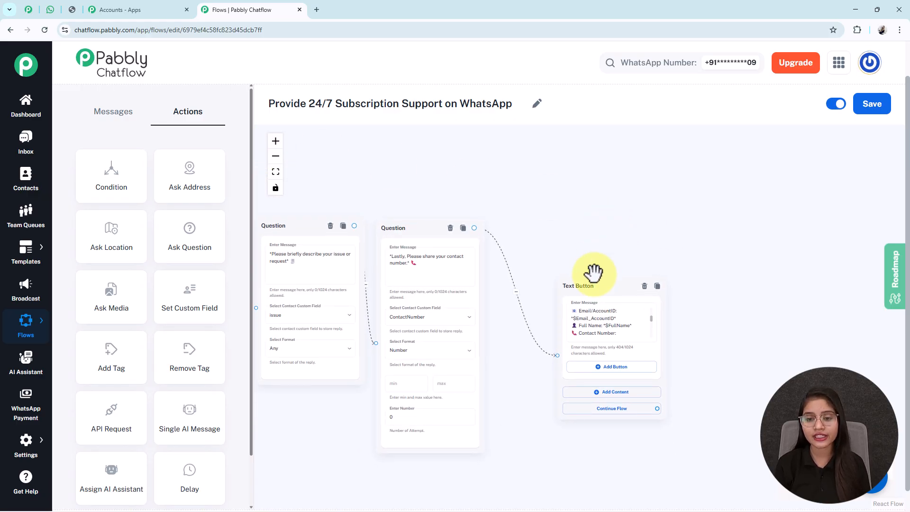
scroll(117, 386, "down", 2)
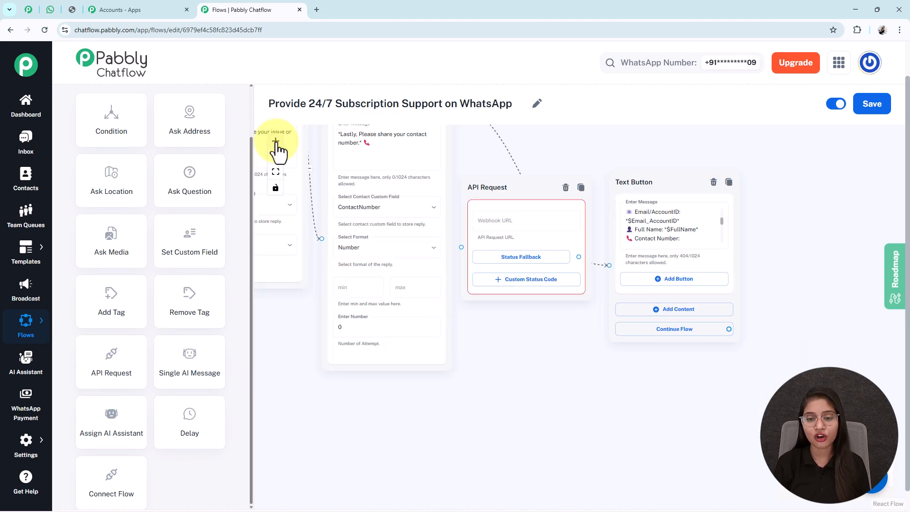
left_click(276, 141)
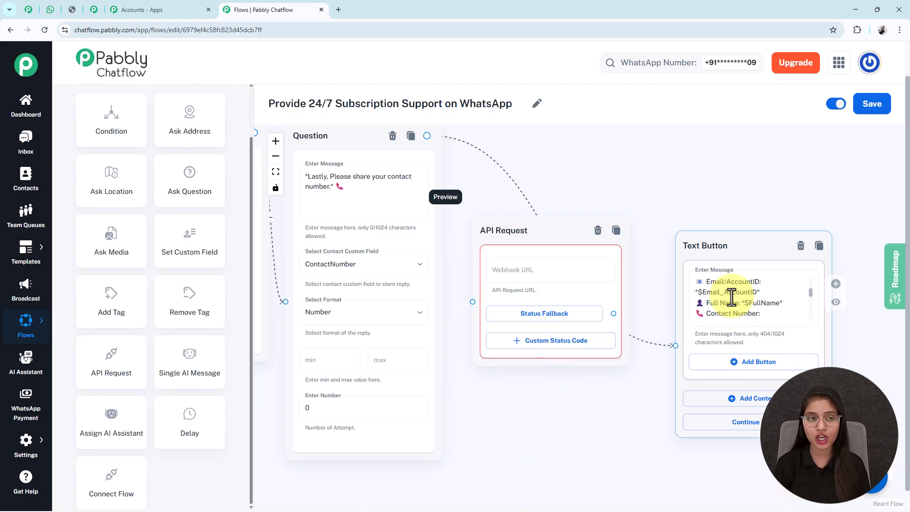
left_click(93, 11)
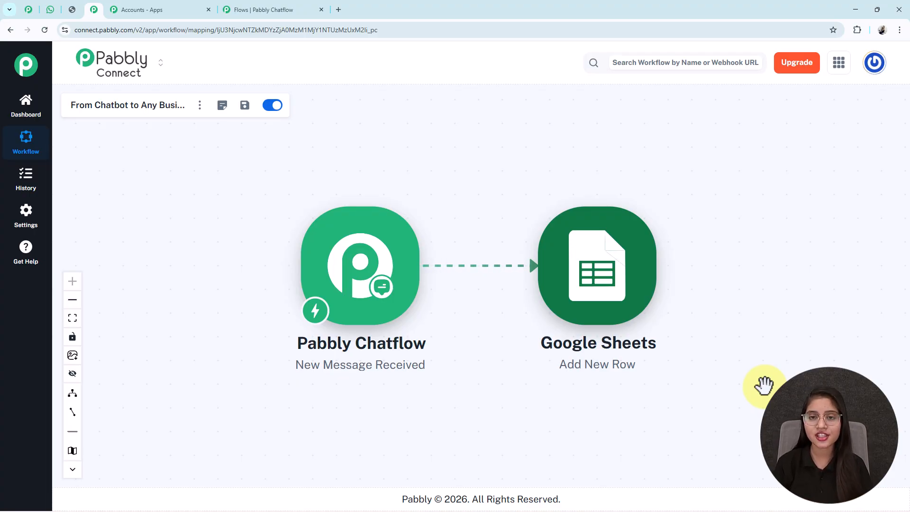
left_click(235, 10)
Scroll through the full WhatsApp test conversation, then reopen the subscription-discount coupon image tab
left_click(52, 14)
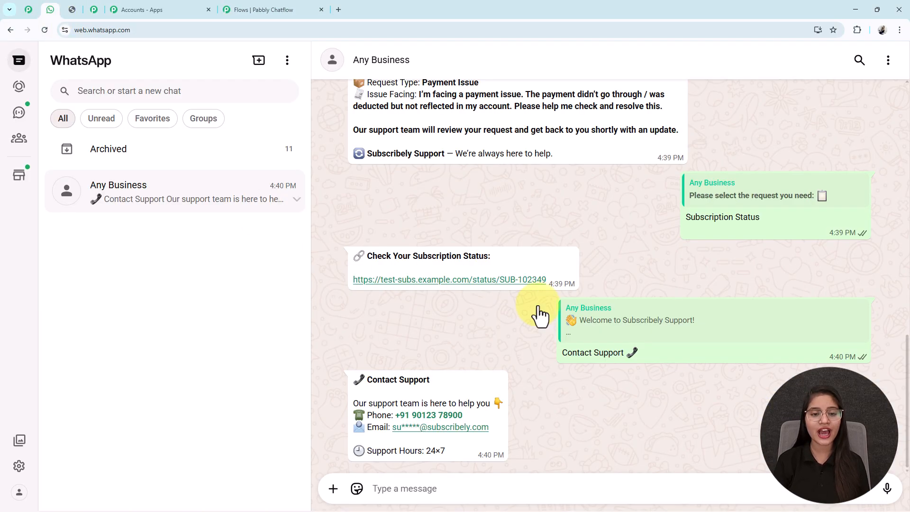
scroll(630, 322, "up", 10)
scroll(630, 320, "up", 3)
scroll(630, 319, "down", 15)
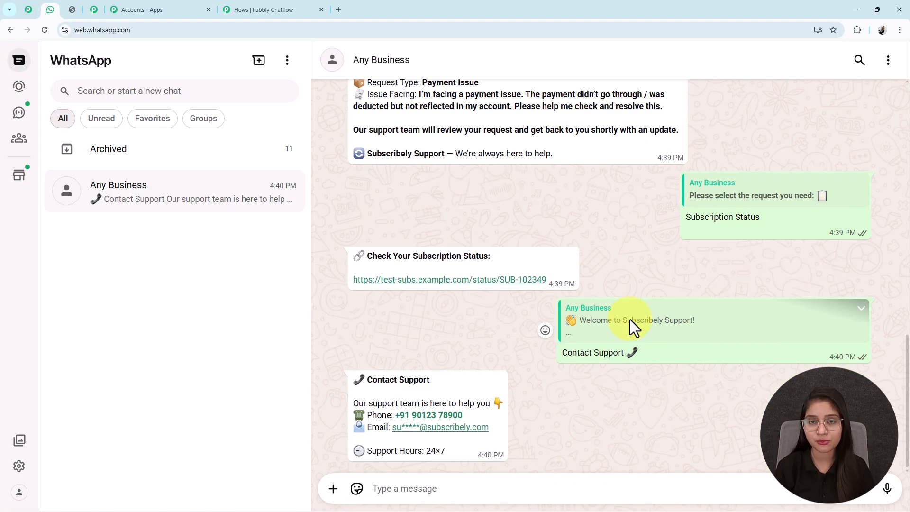
scroll(630, 319, "up", 10)
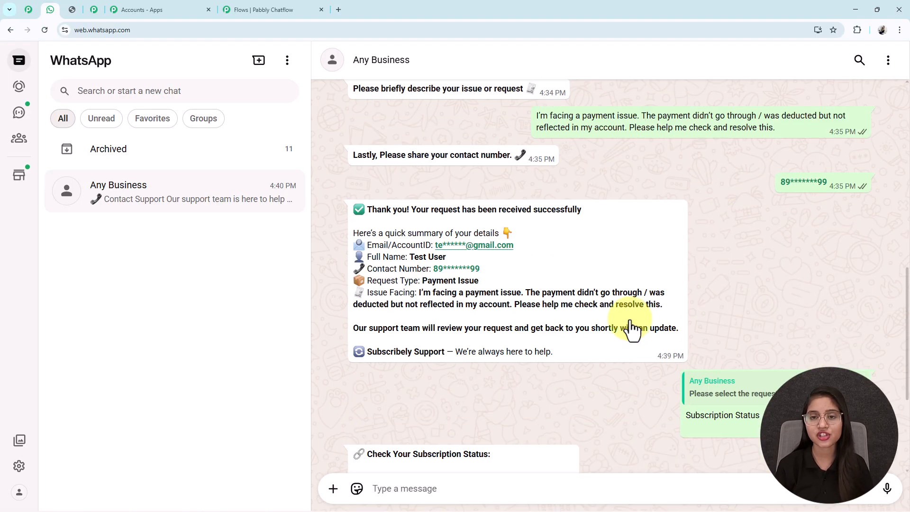
scroll(630, 319, "up", 4)
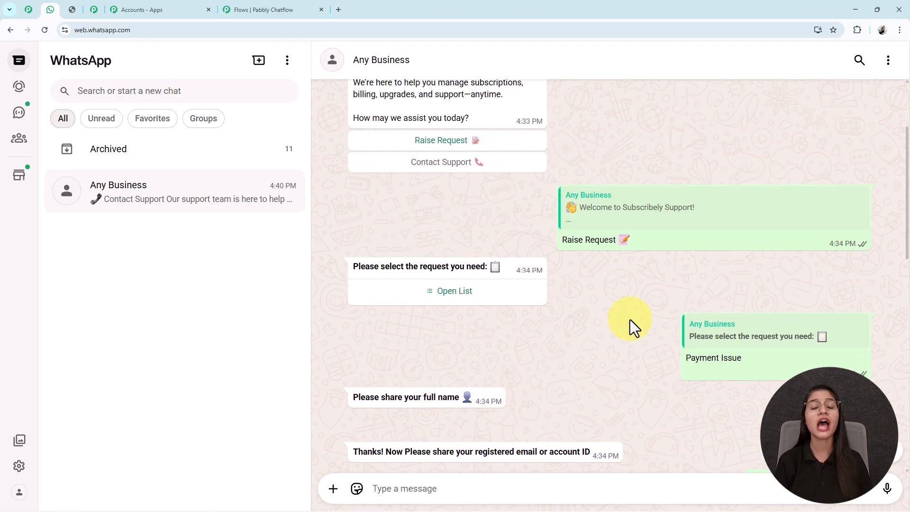
scroll(630, 319, "up", 1)
scroll(630, 319, "up", 2)
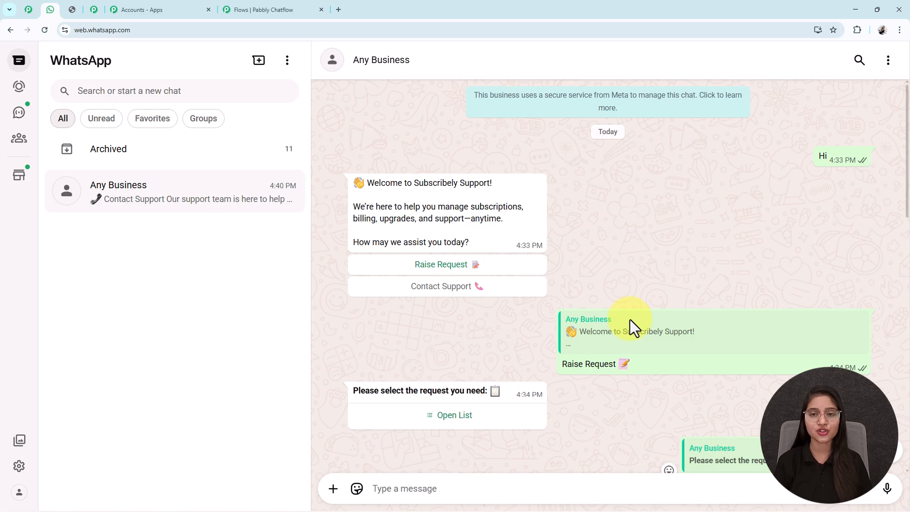
scroll(629, 319, "down", 15)
scroll(629, 320, "up", 4)
left_click(252, 11)
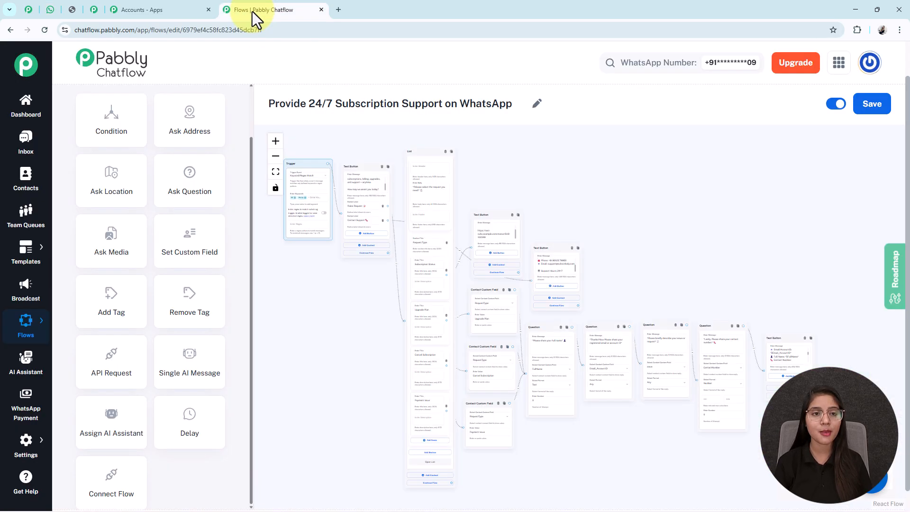
left_click(70, 17)
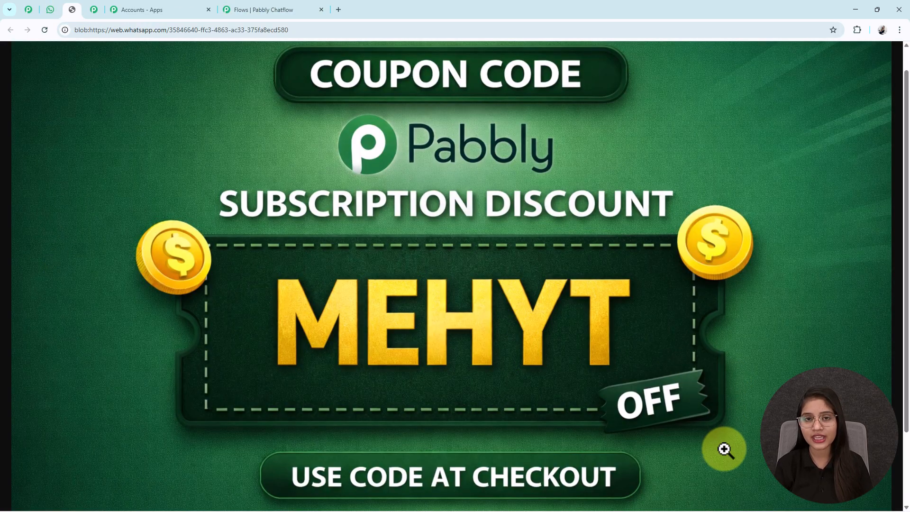